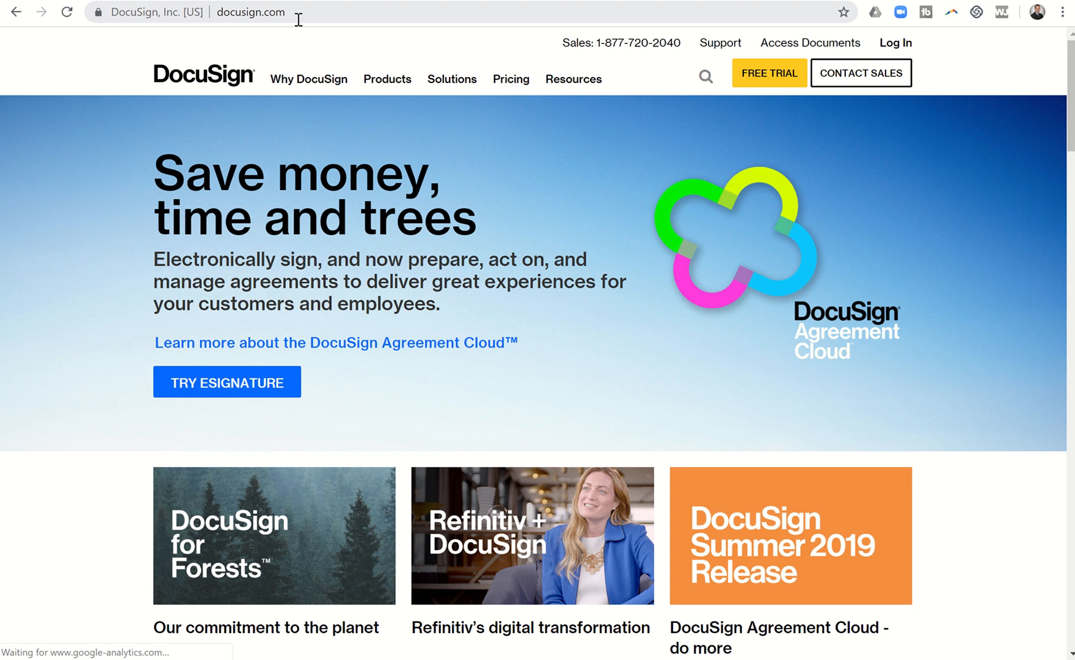
Log in to the DocuSign account with the saved credentials and switch to Rooms
click(893, 44)
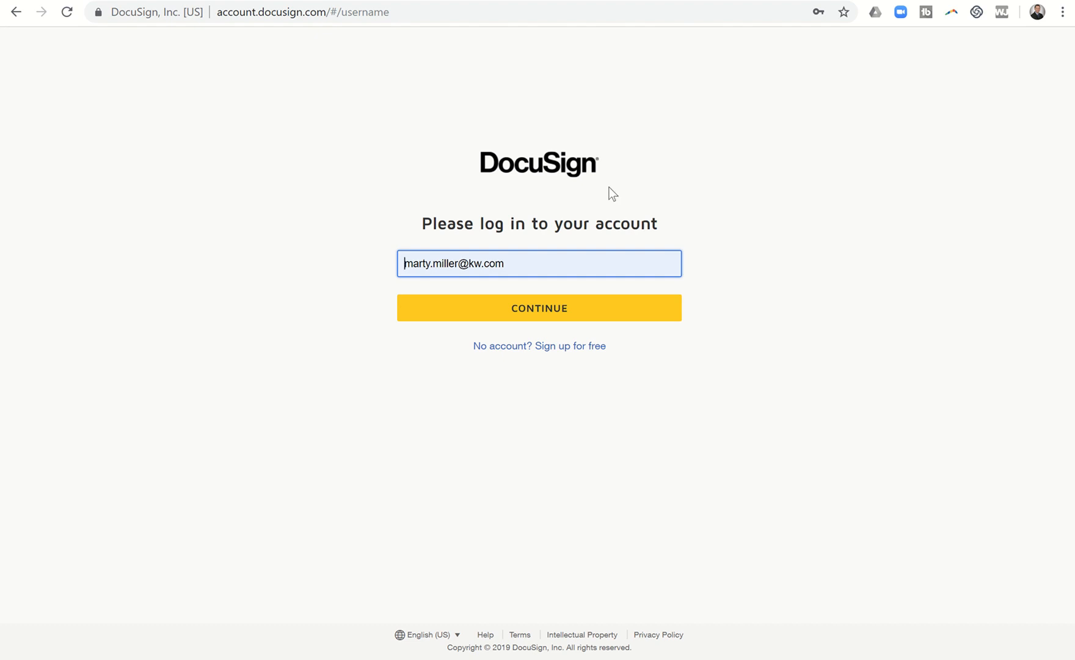
click(523, 326)
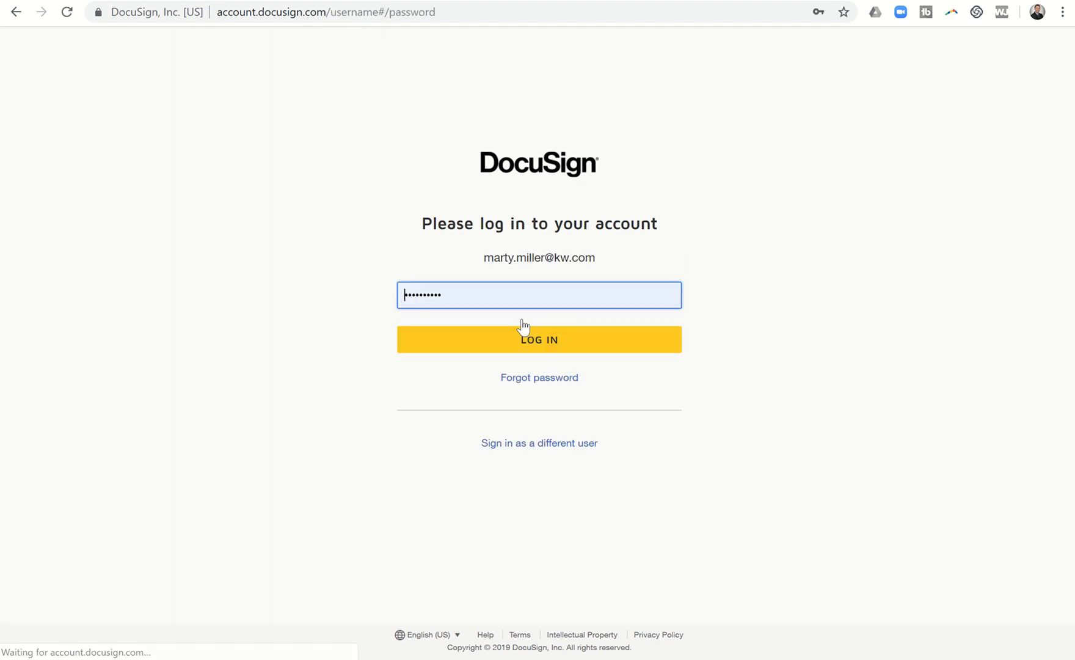
click(519, 342)
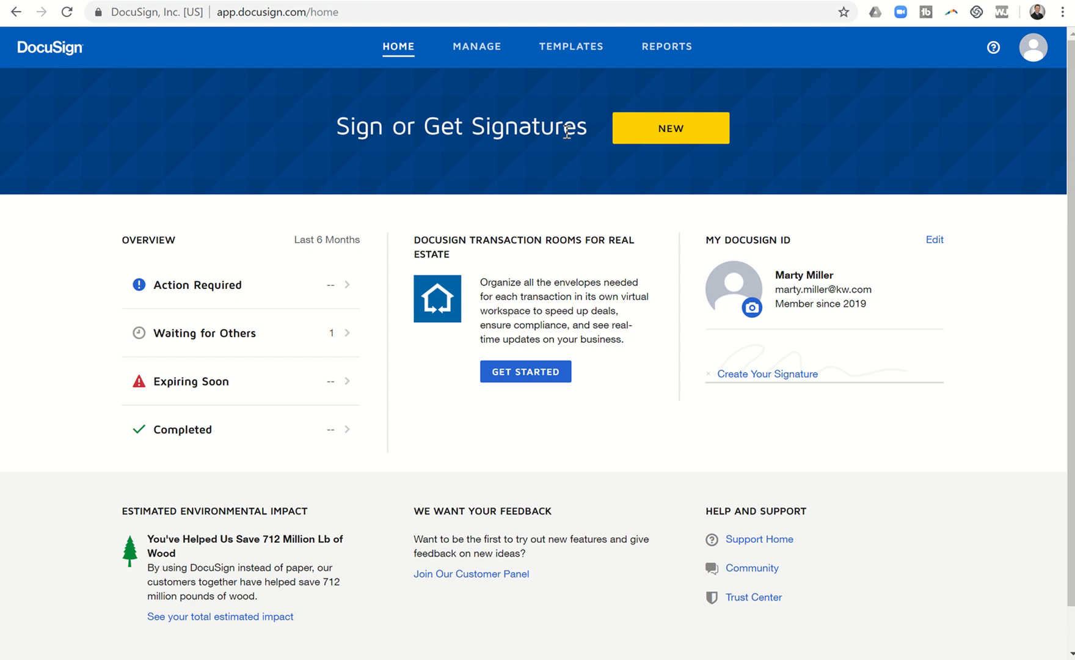
click(1034, 50)
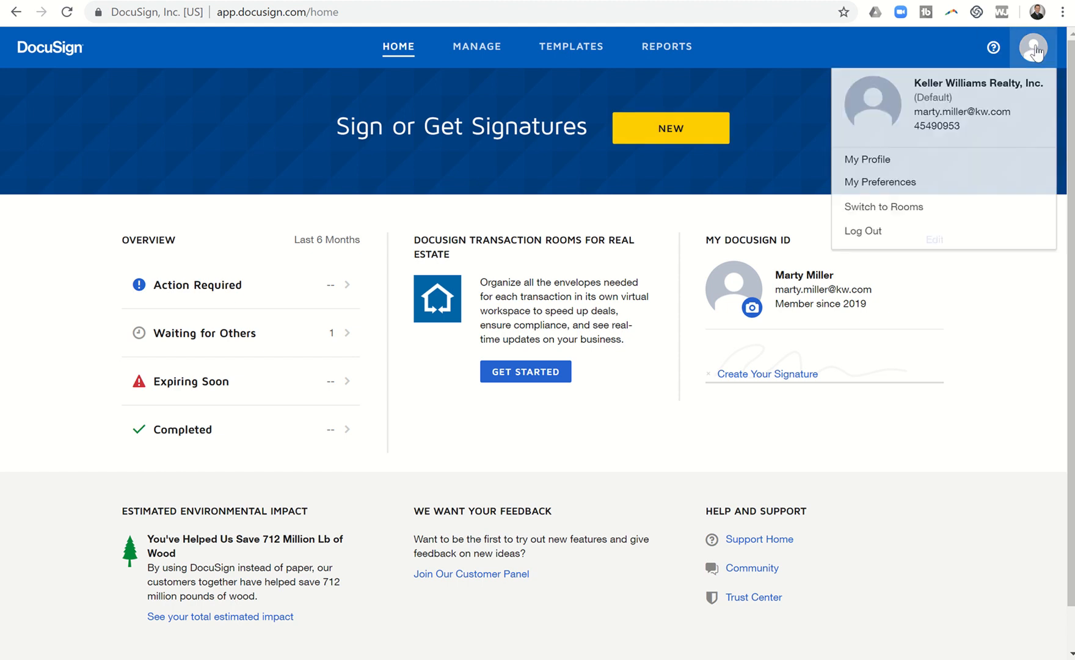
click(921, 210)
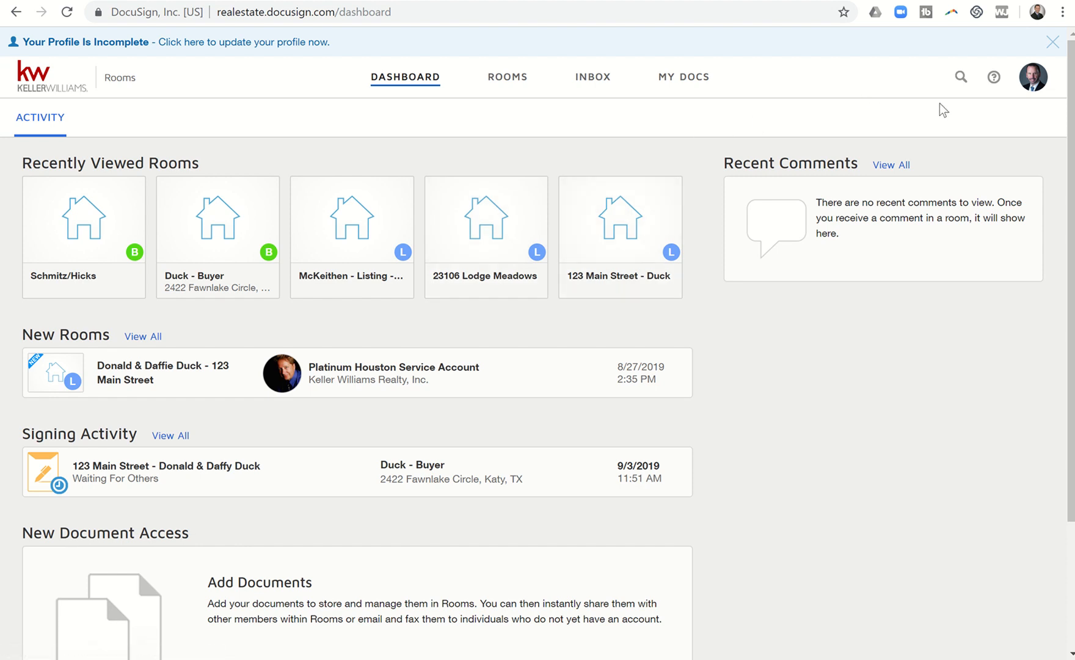
Open Inbox Details in the Rooms account settings and save the inbound email address
click(1035, 85)
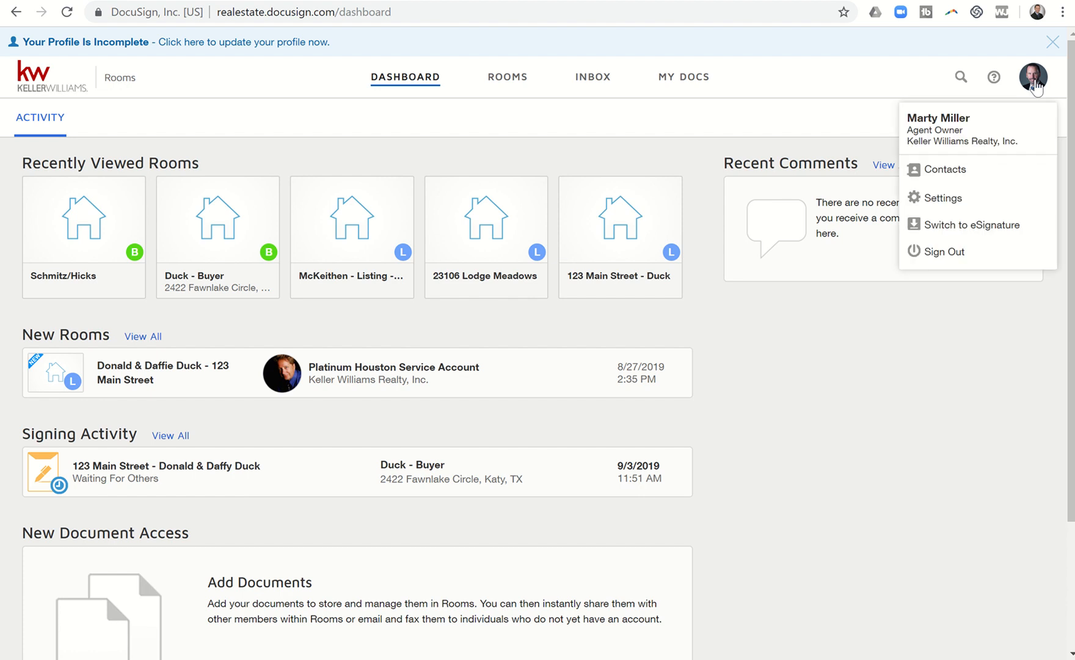
click(944, 196)
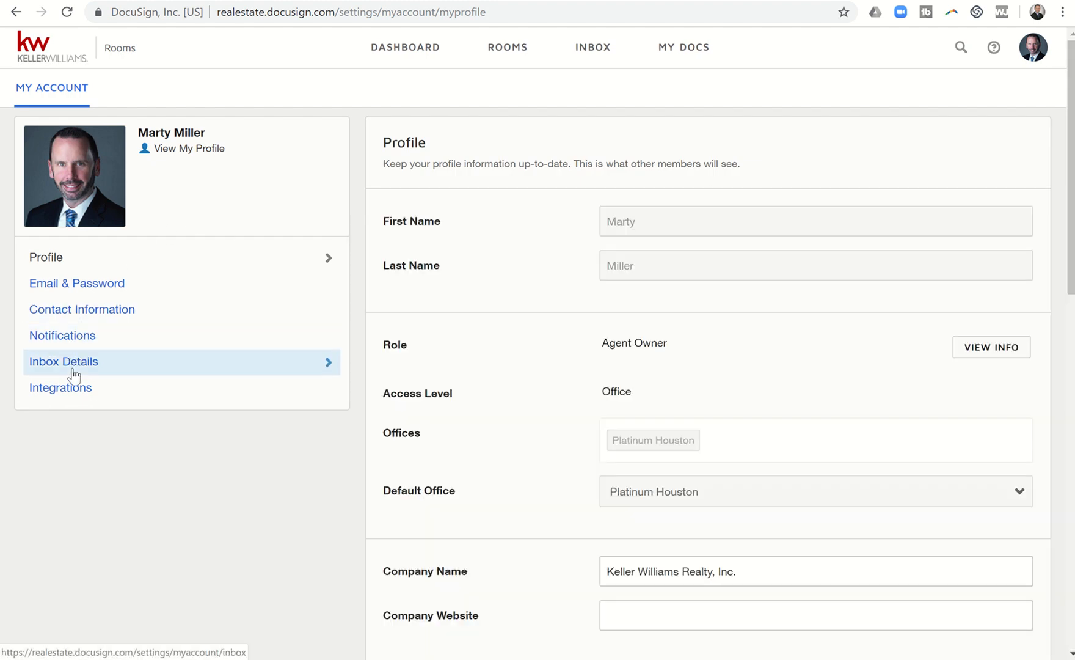
click(73, 369)
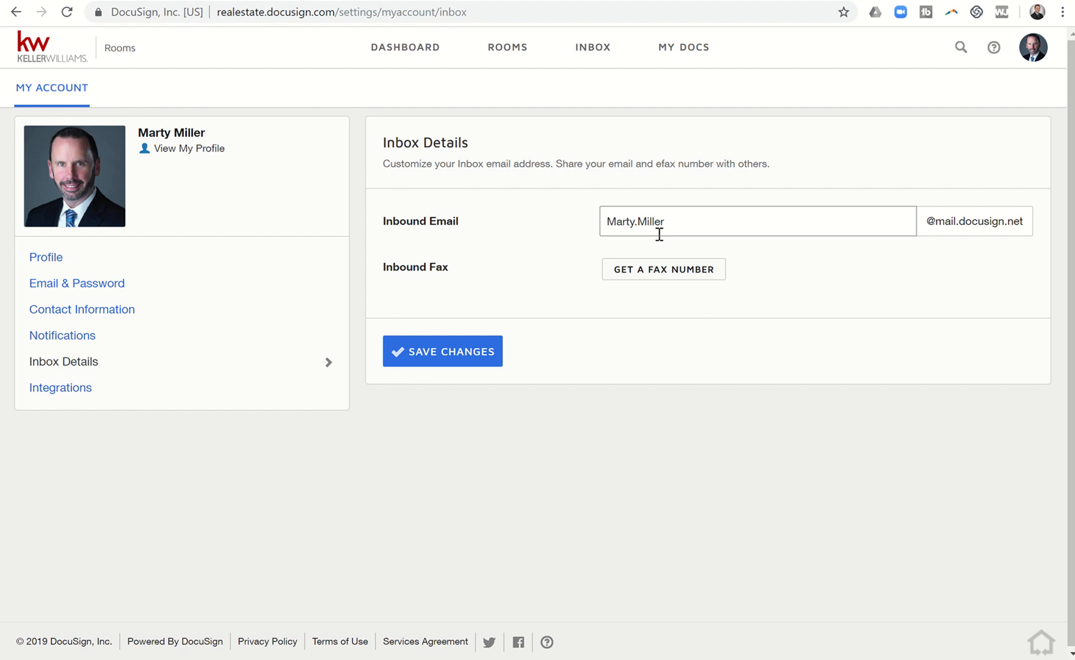
click(439, 354)
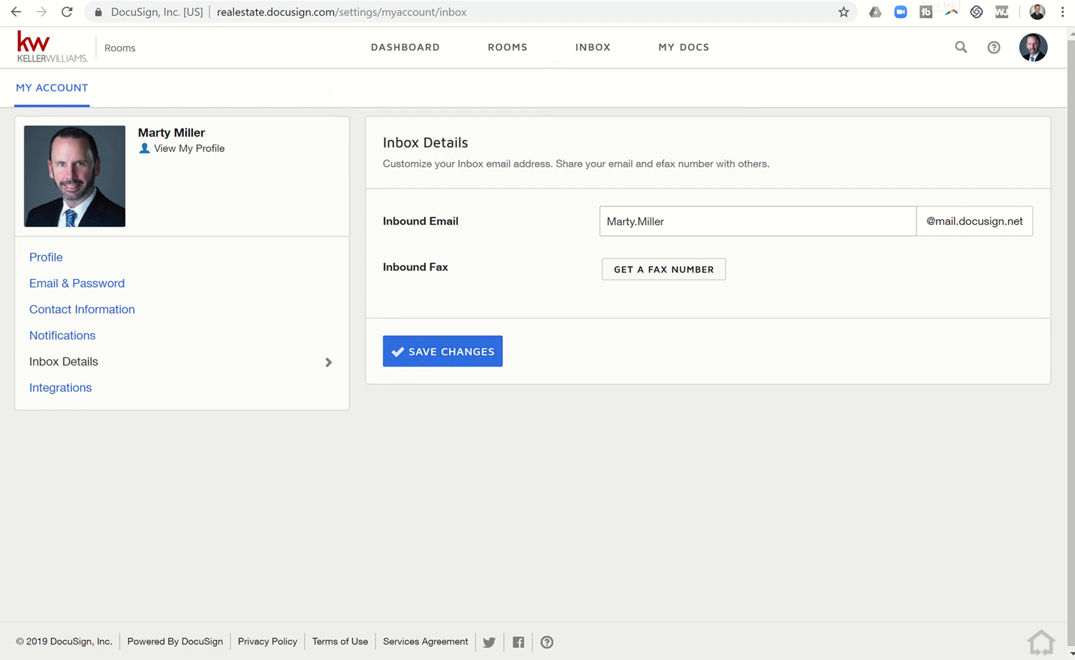
Log in to mykw from kw.com in a new browser tab and start myTransaction
key(ctrl+t)
text(kw.com)
key(Return)
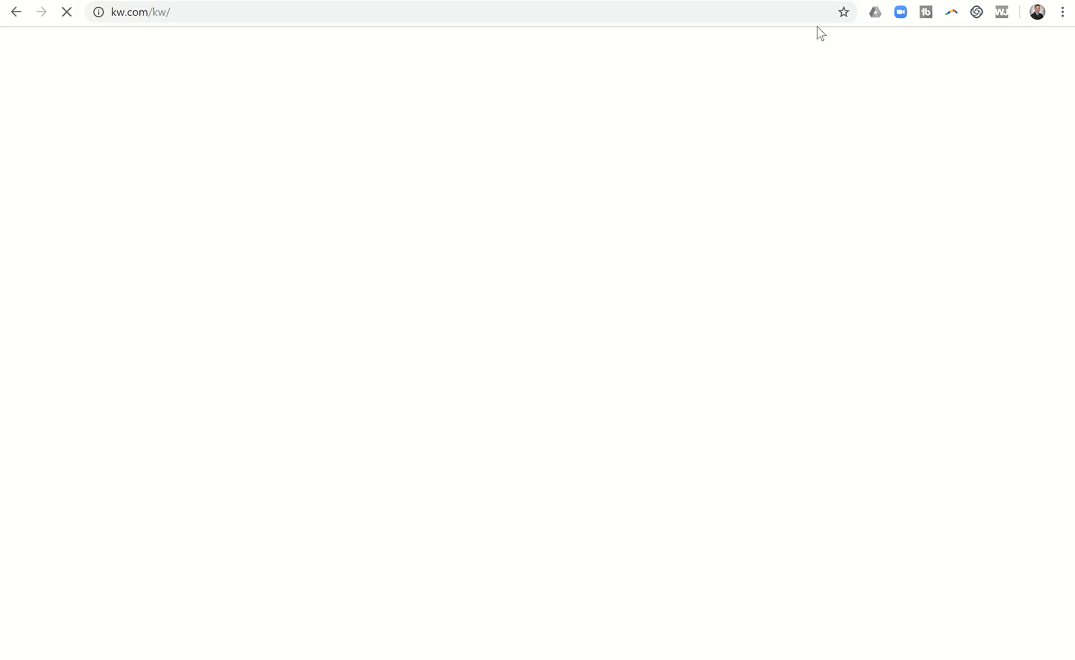
scroll(378, 370, down, 7)
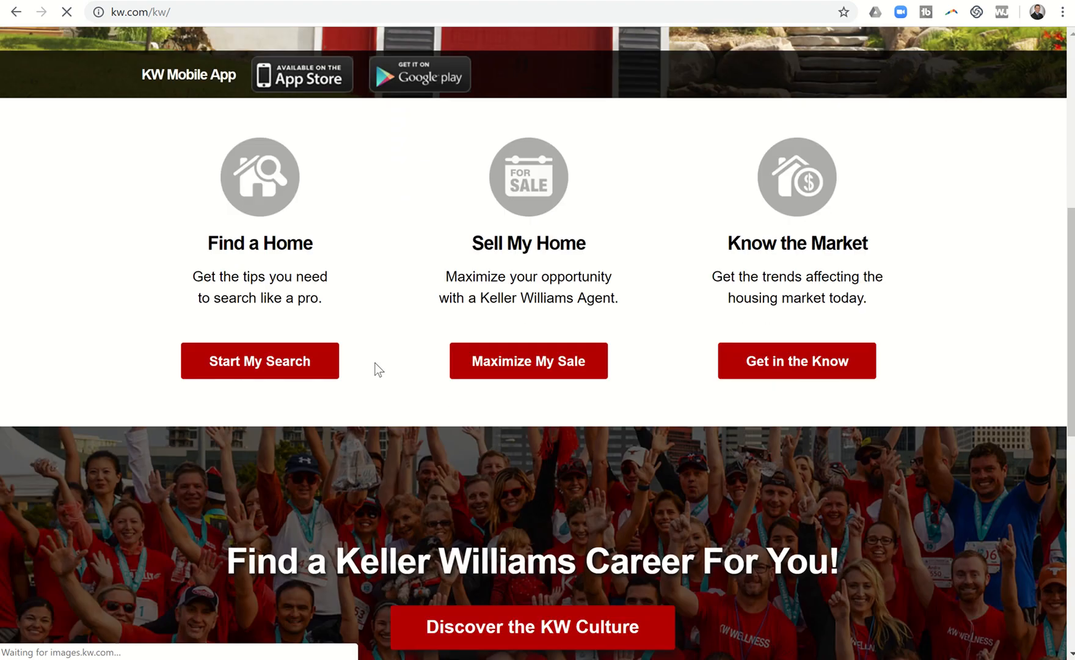
scroll(348, 571, down, 10)
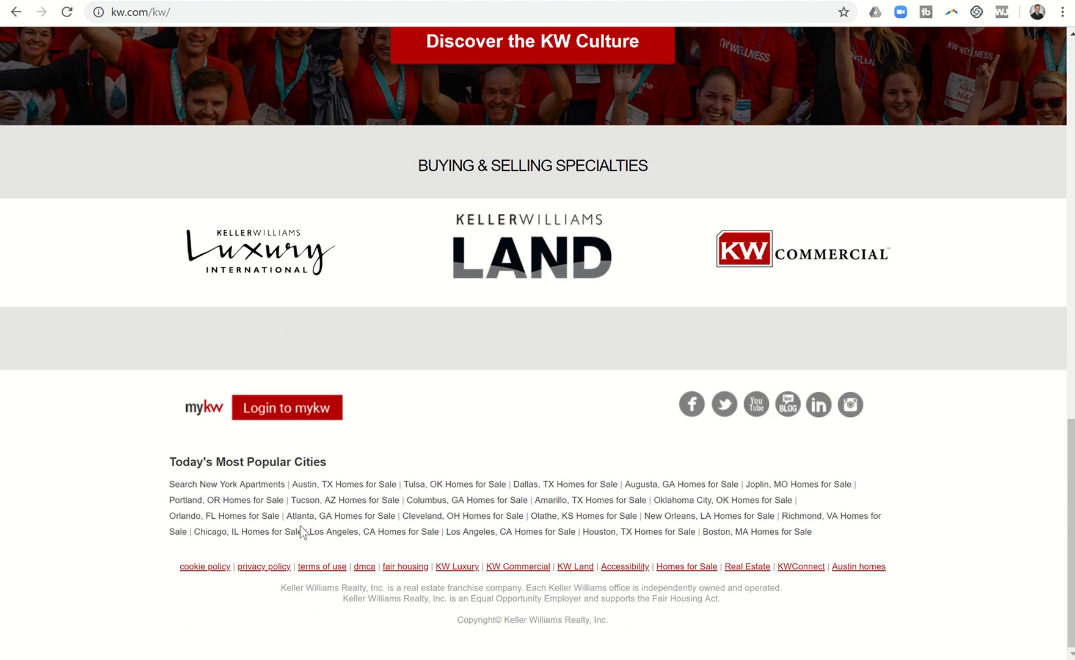
click(272, 414)
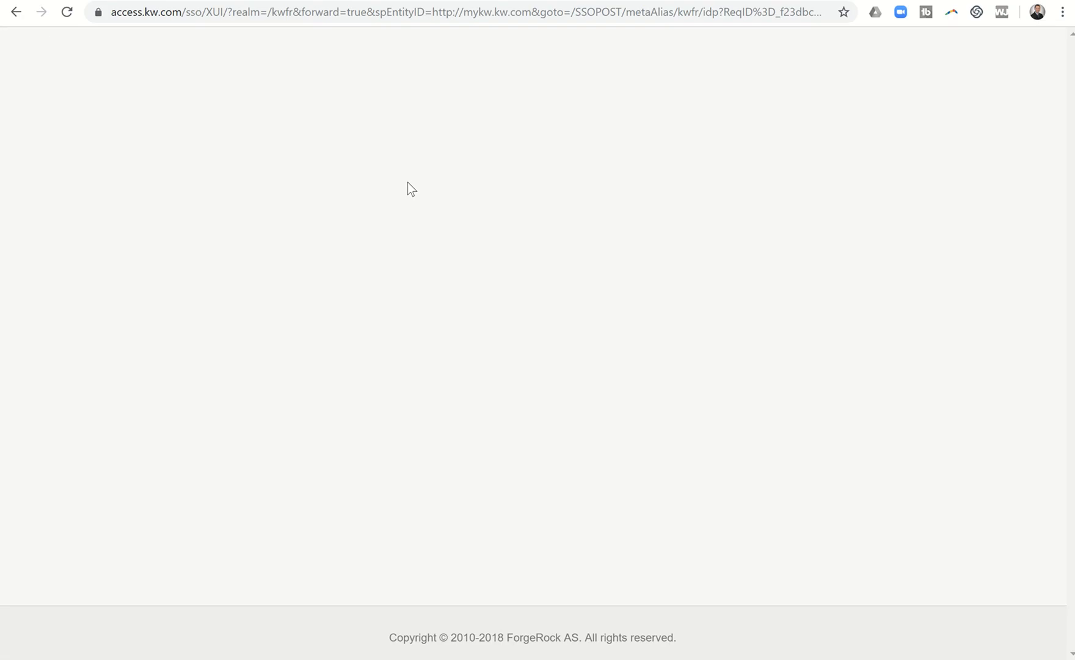
click(431, 404)
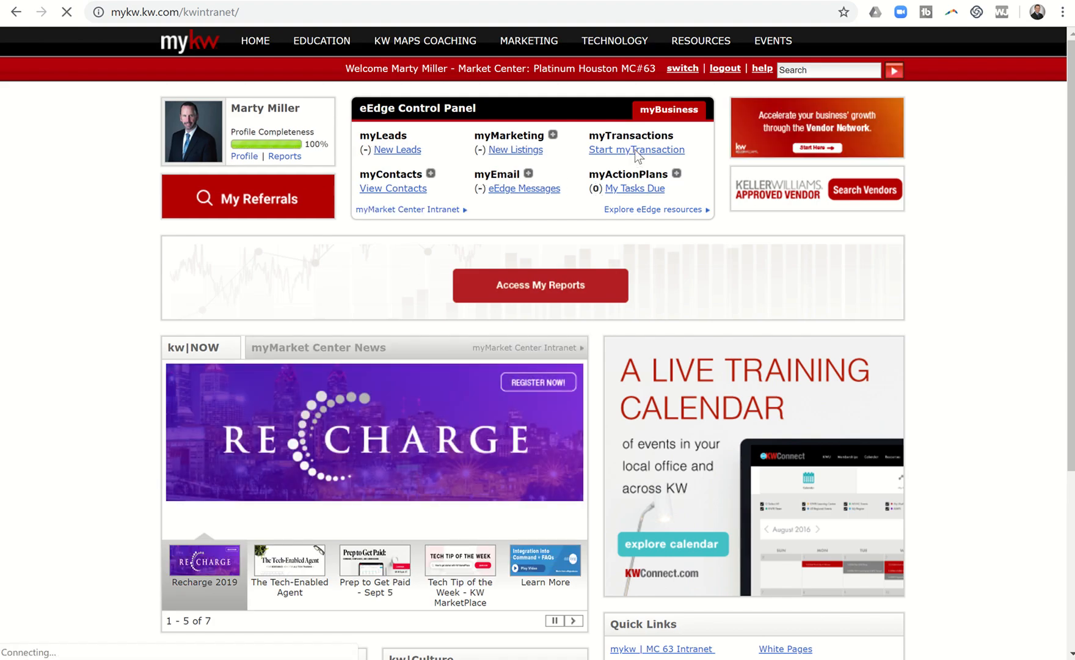
click(636, 150)
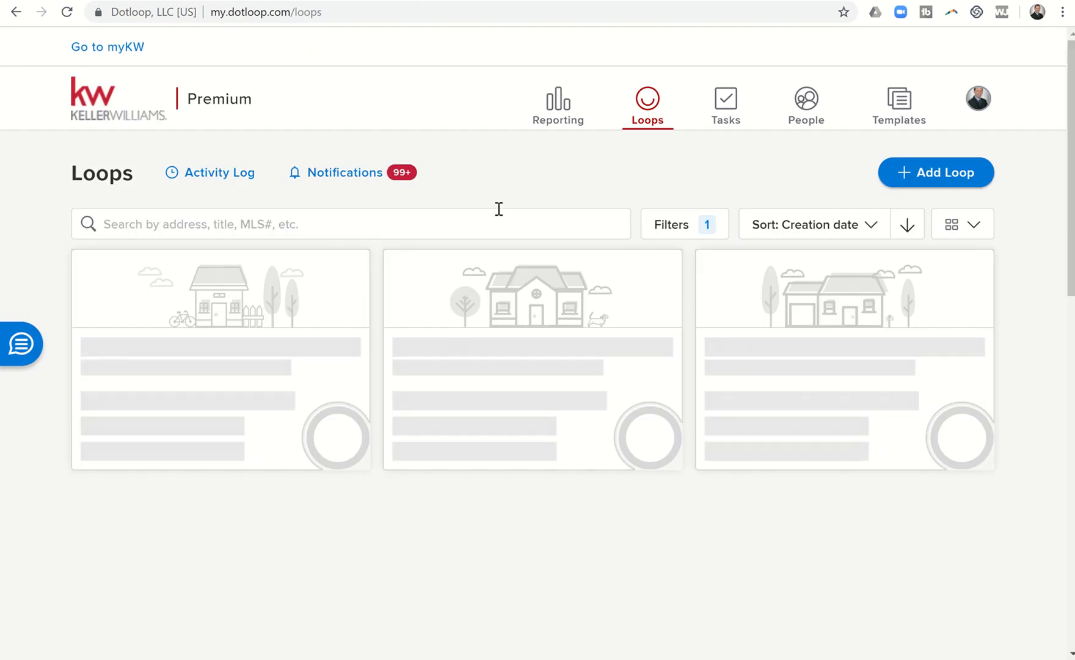
Examine the documents and people in the Cypress active listing loop, and return to the loops list
scroll(449, 331, down, 5)
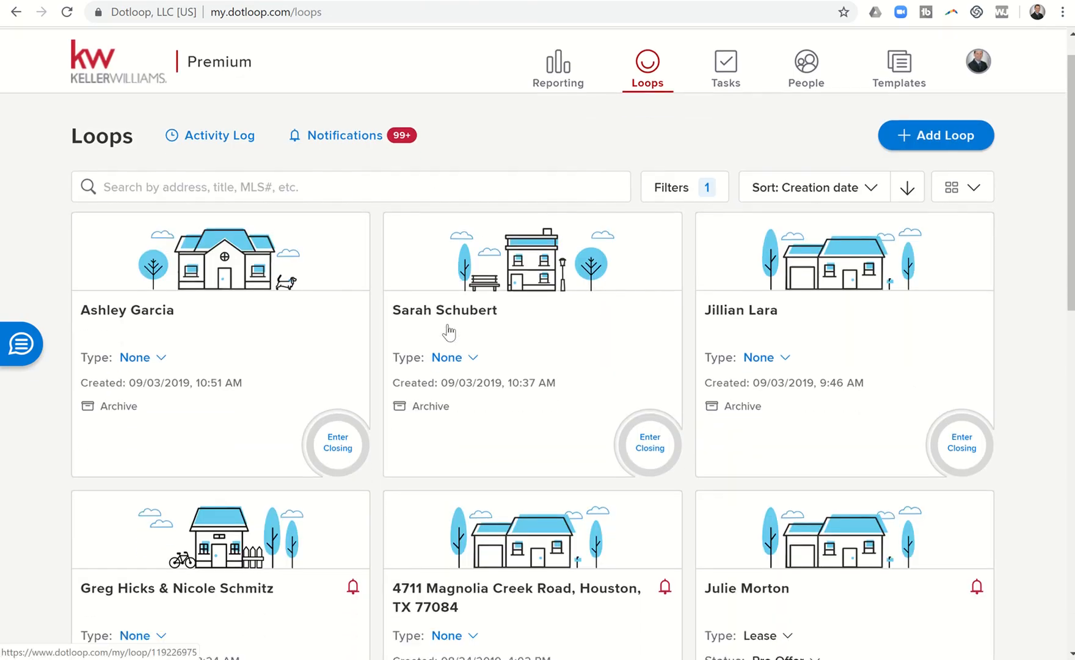
scroll(449, 331, down, 4)
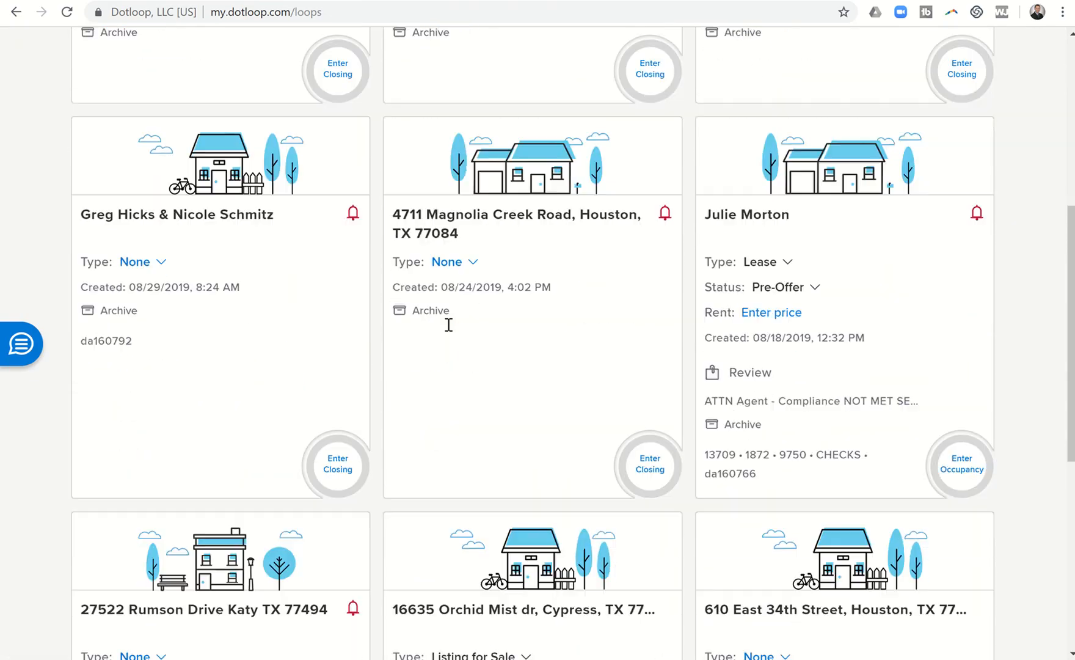
scroll(449, 332, down, 3)
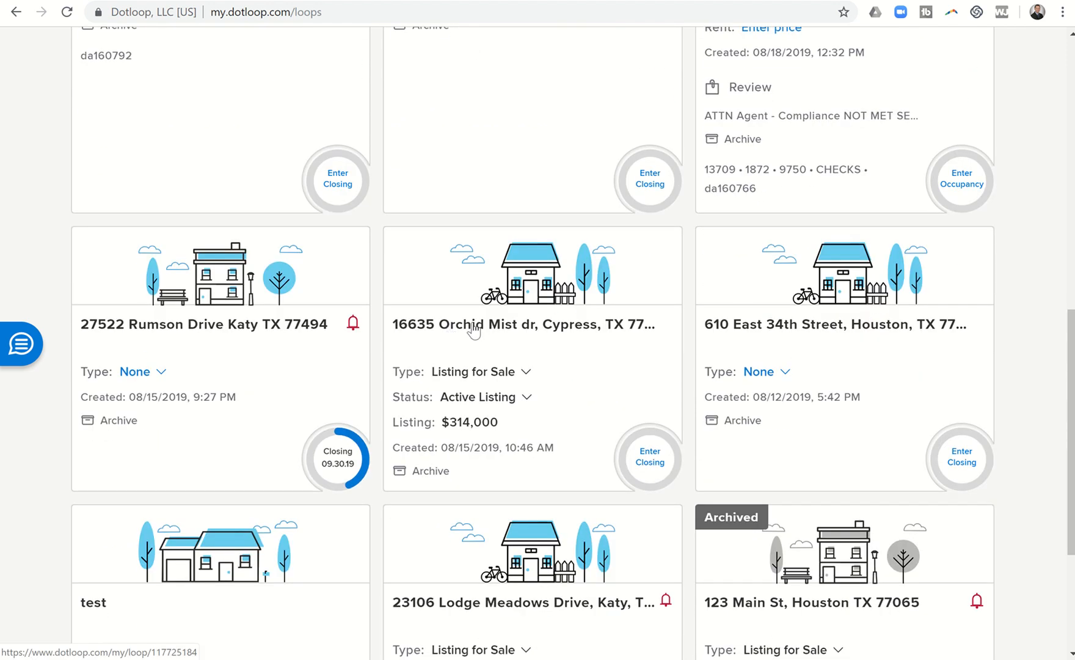
click(474, 330)
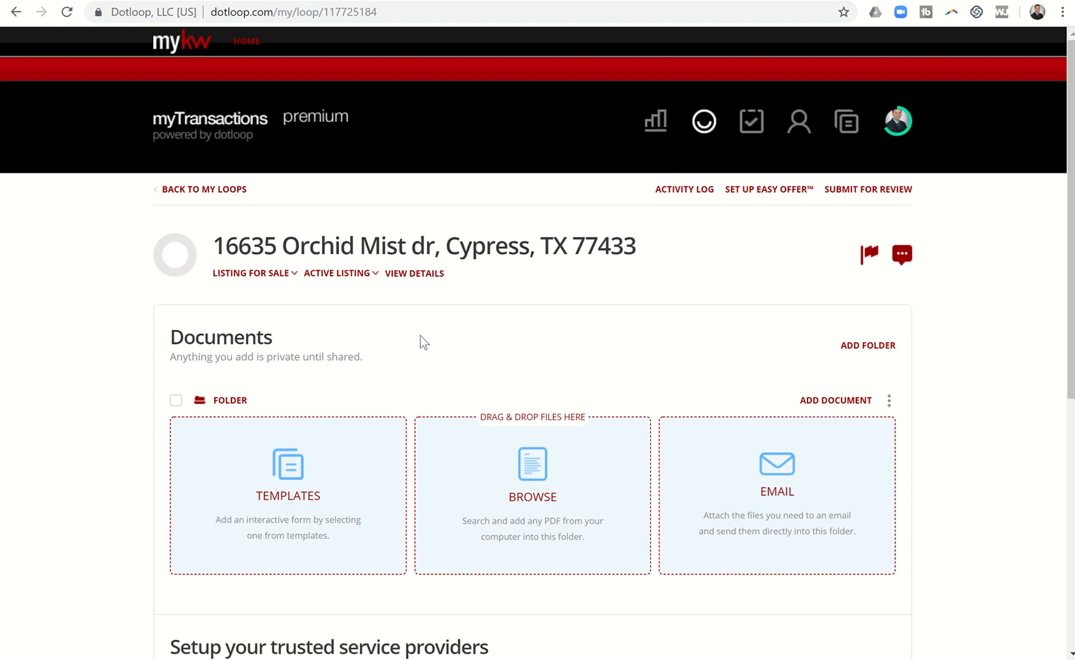
scroll(318, 402, down, 3)
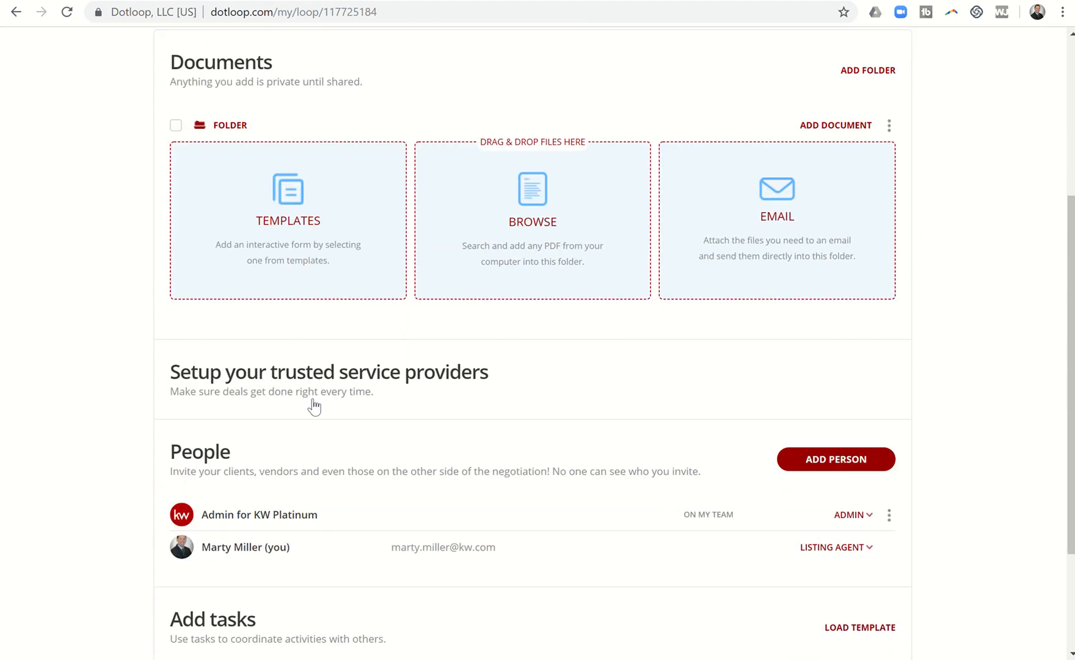
scroll(314, 406, up, 2)
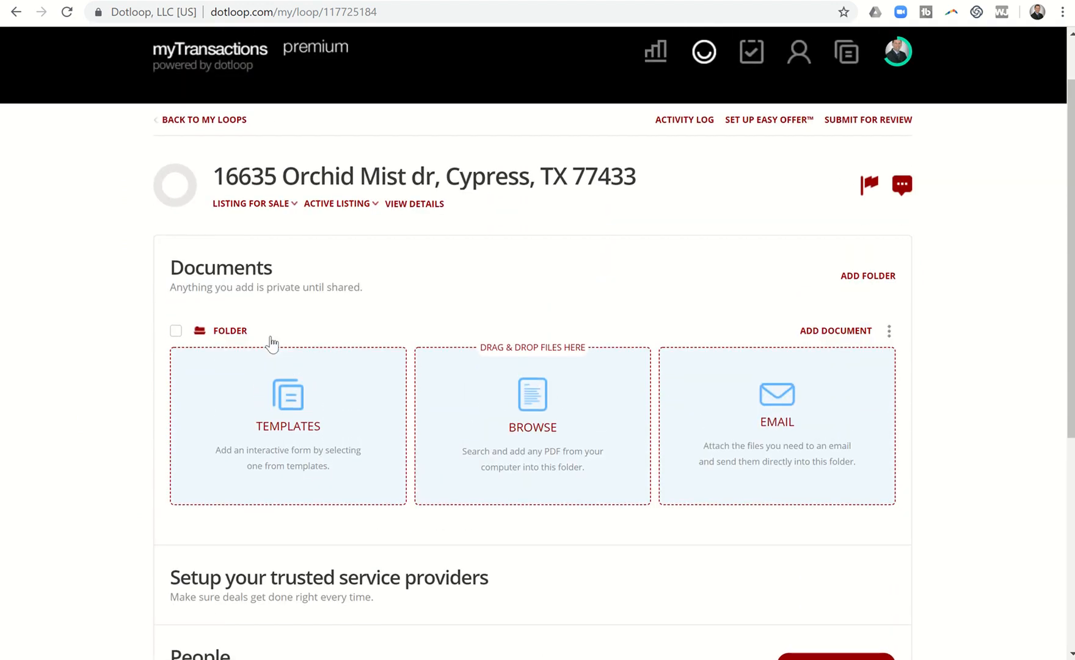
scroll(259, 325, down, 7)
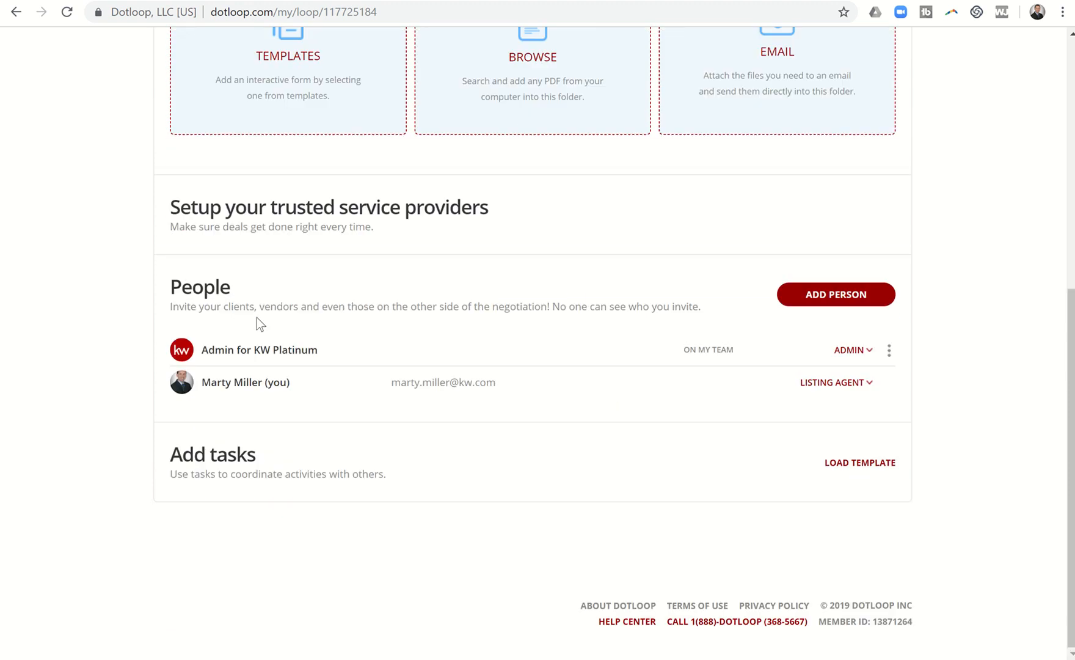
scroll(256, 317, up, 8)
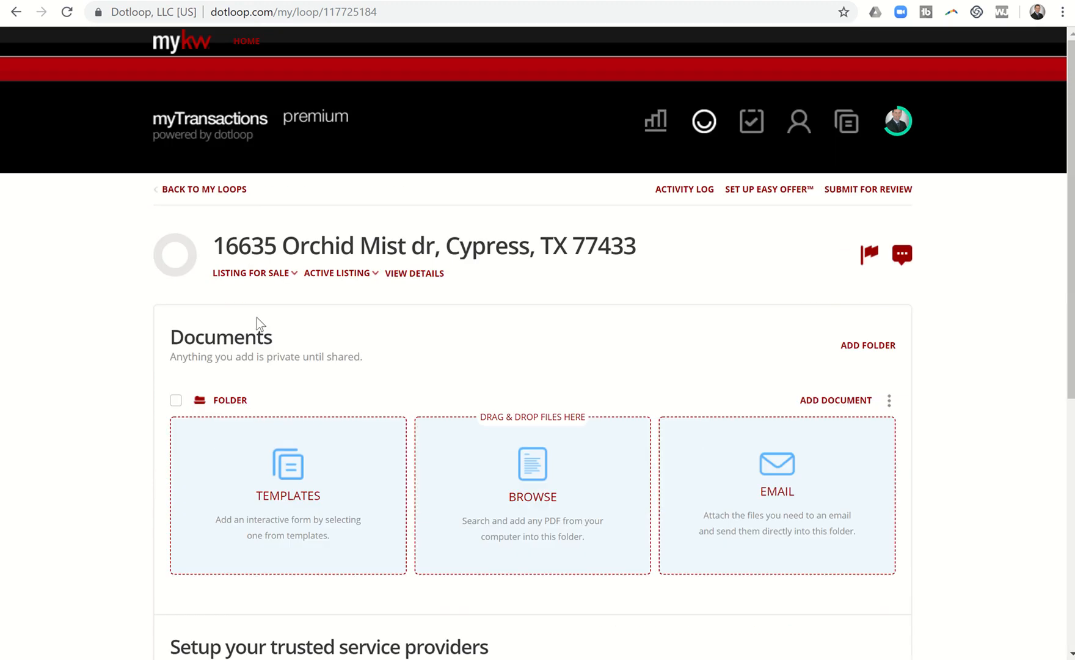
click(15, 13)
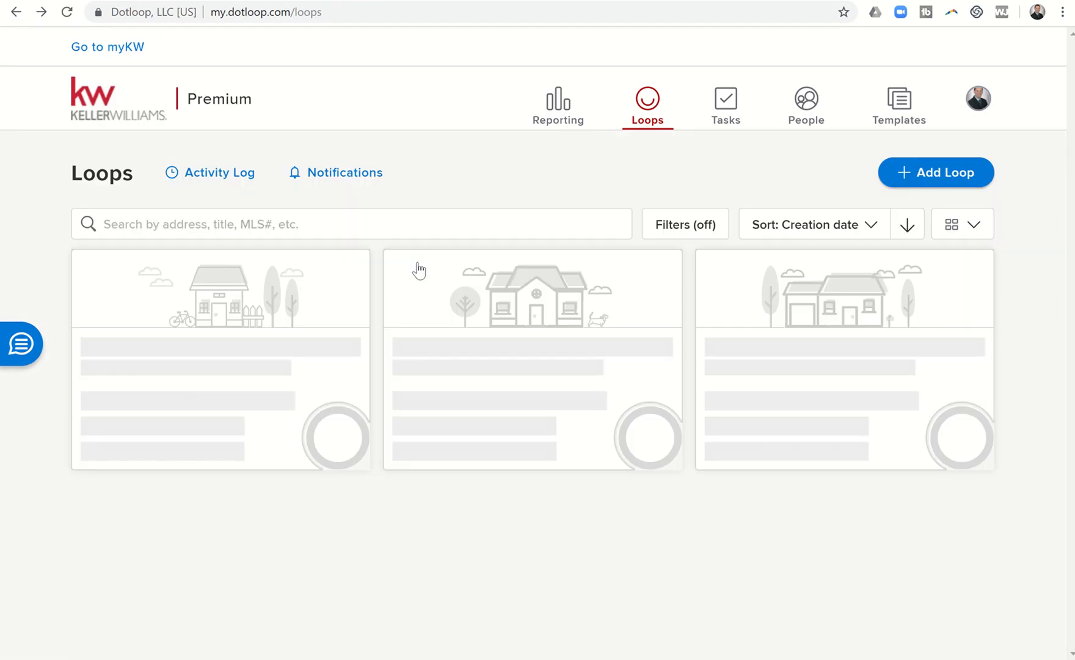
Open the lease loop with Pre-Offer status and select all documents in its folder
scroll(477, 382, down, 6)
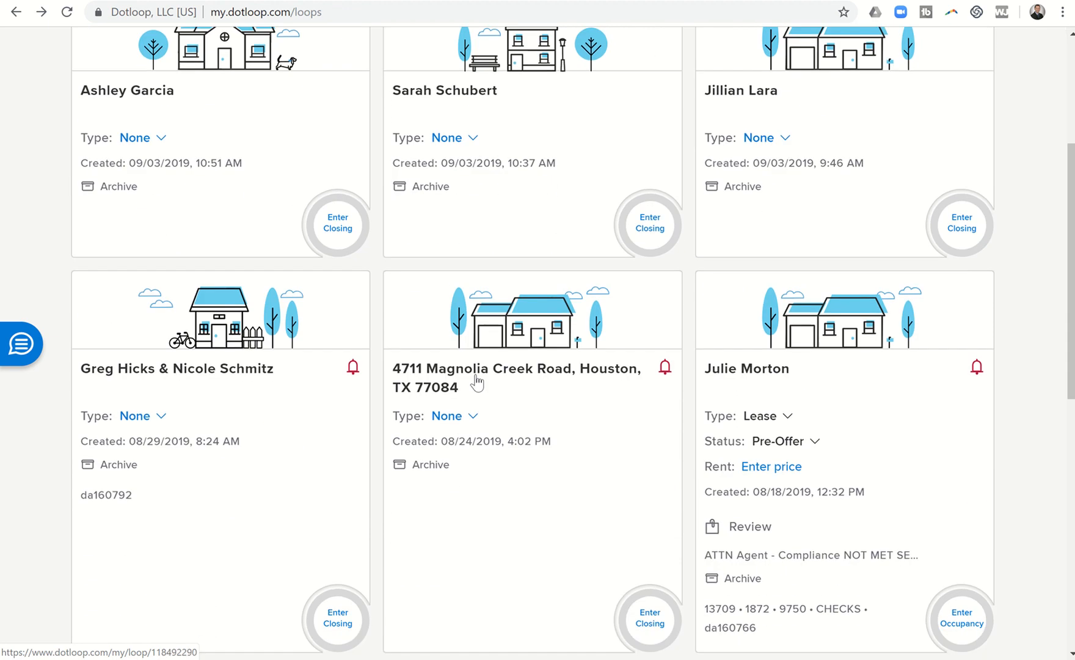
click(774, 273)
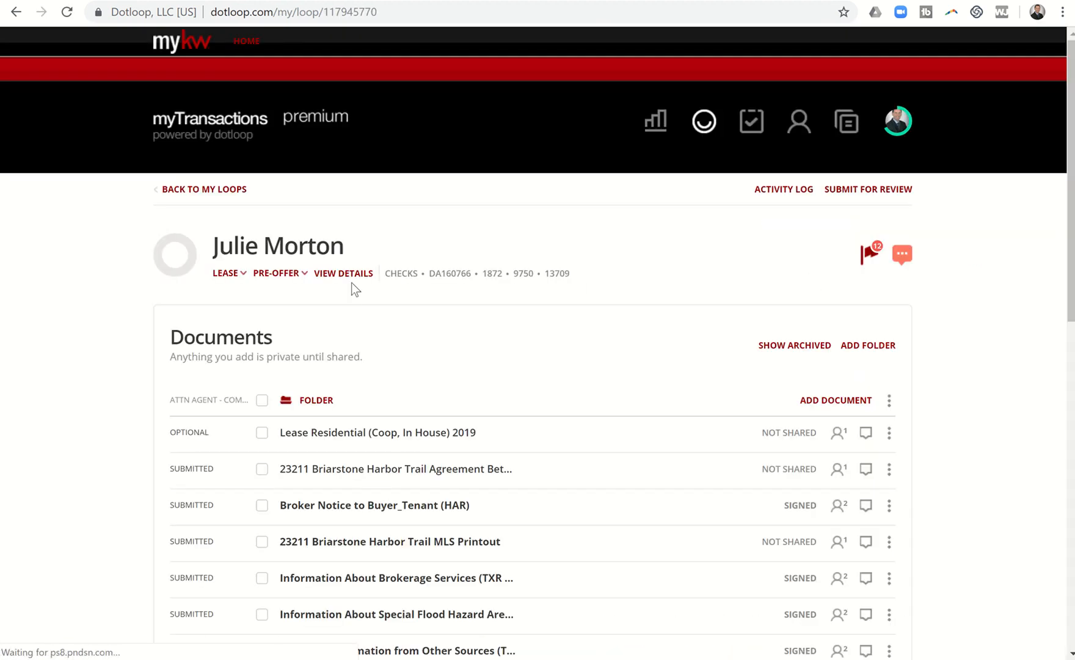
scroll(389, 342, down, 3)
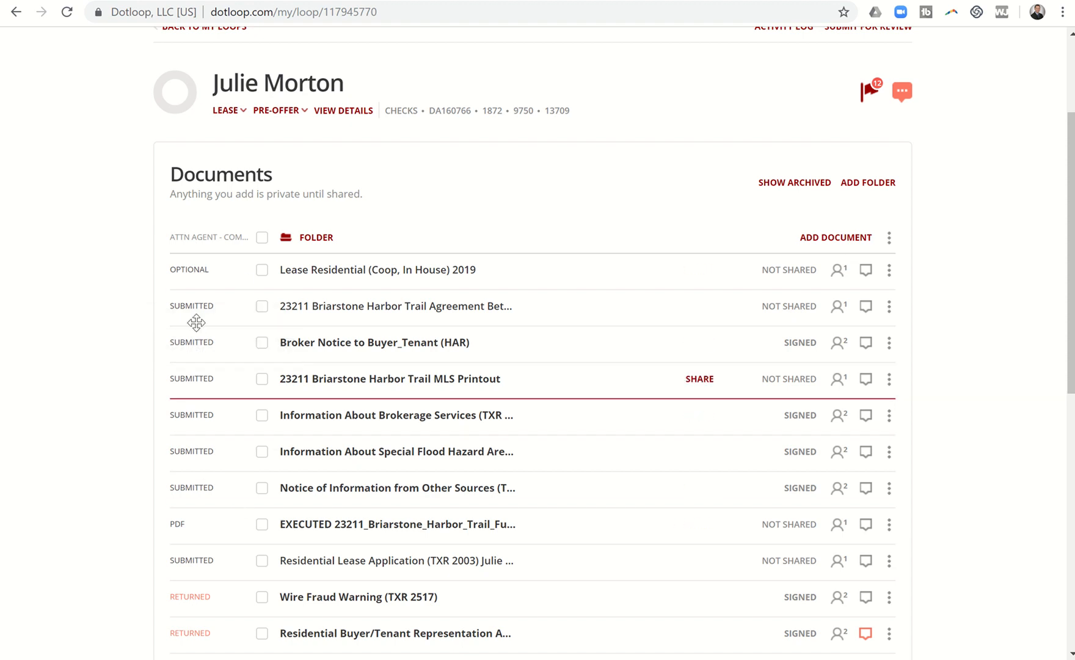
click(262, 238)
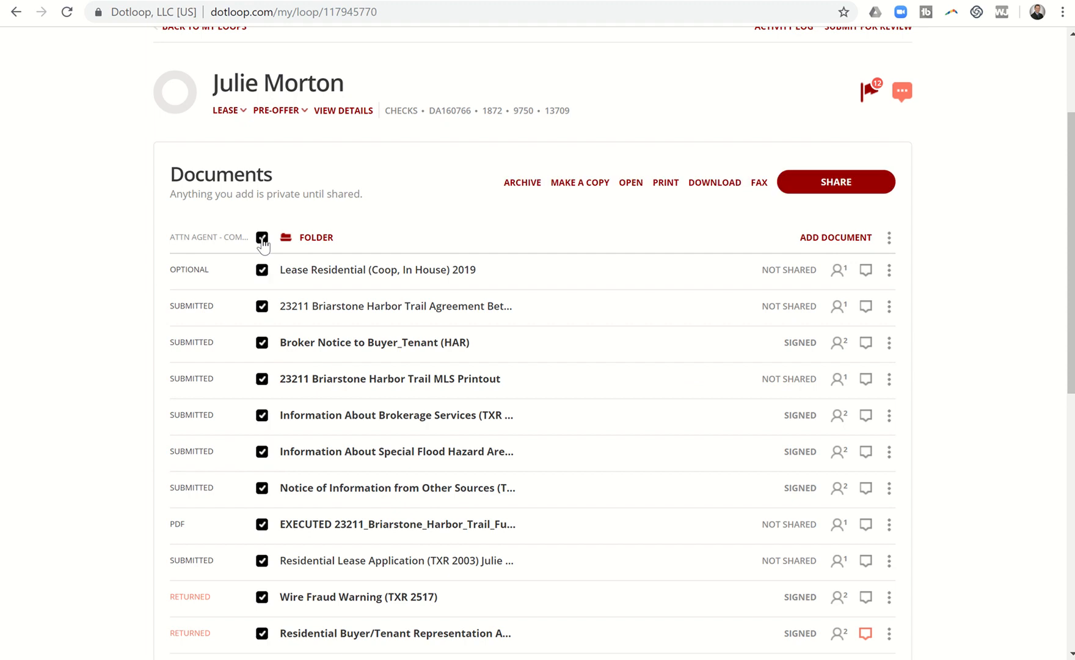
scroll(190, 388, down, 3)
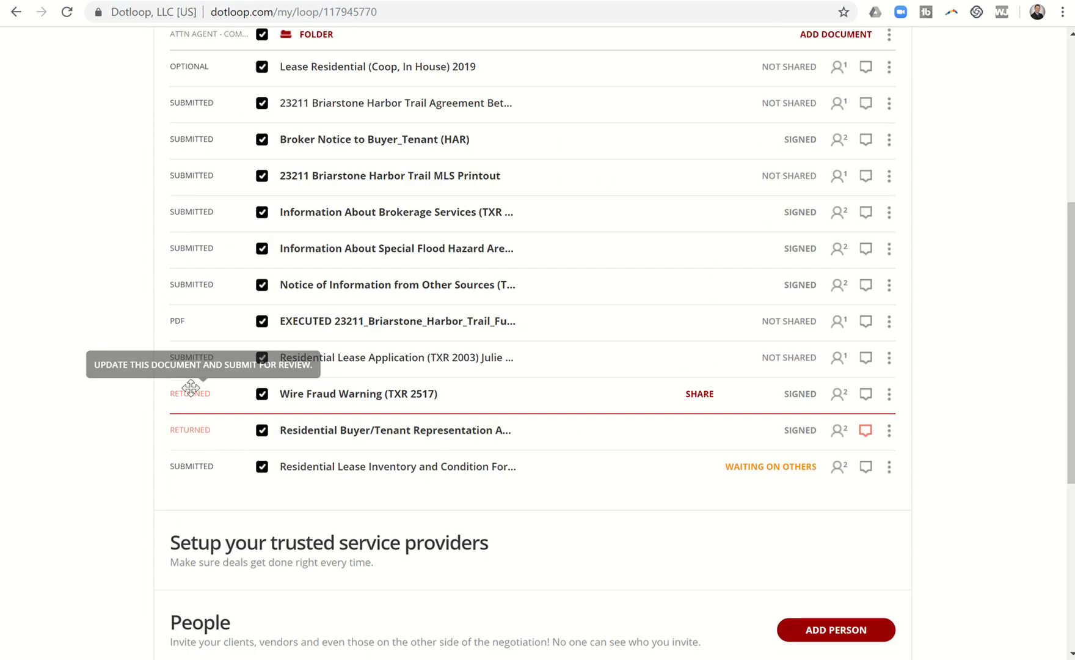
scroll(191, 388, up, 2)
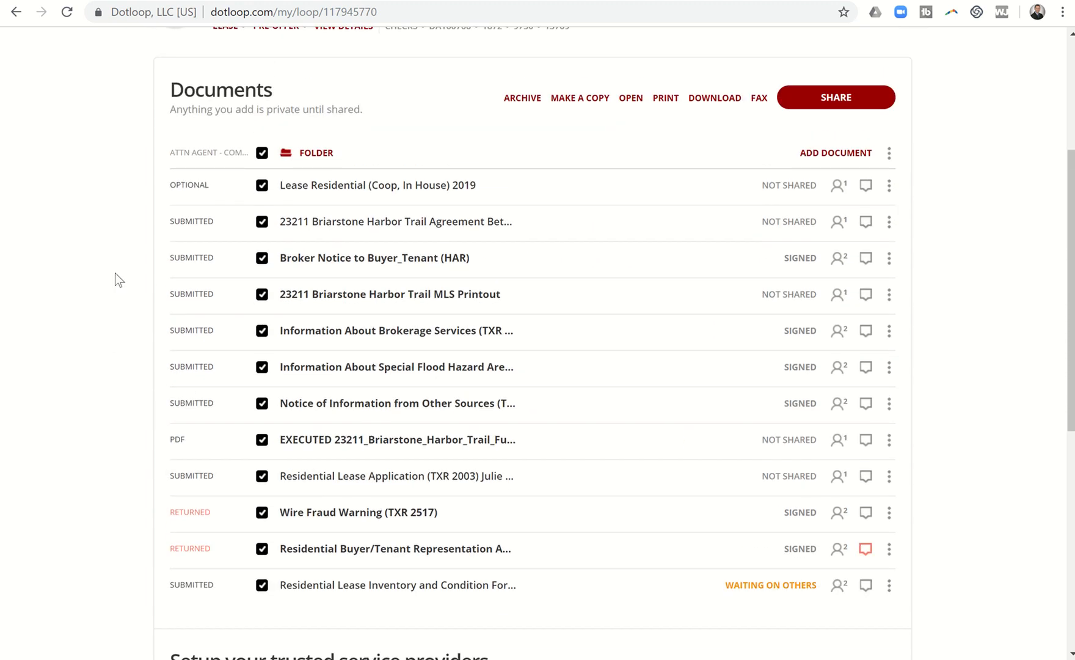
scroll(117, 272, up, 1)
scroll(117, 269, down, 1)
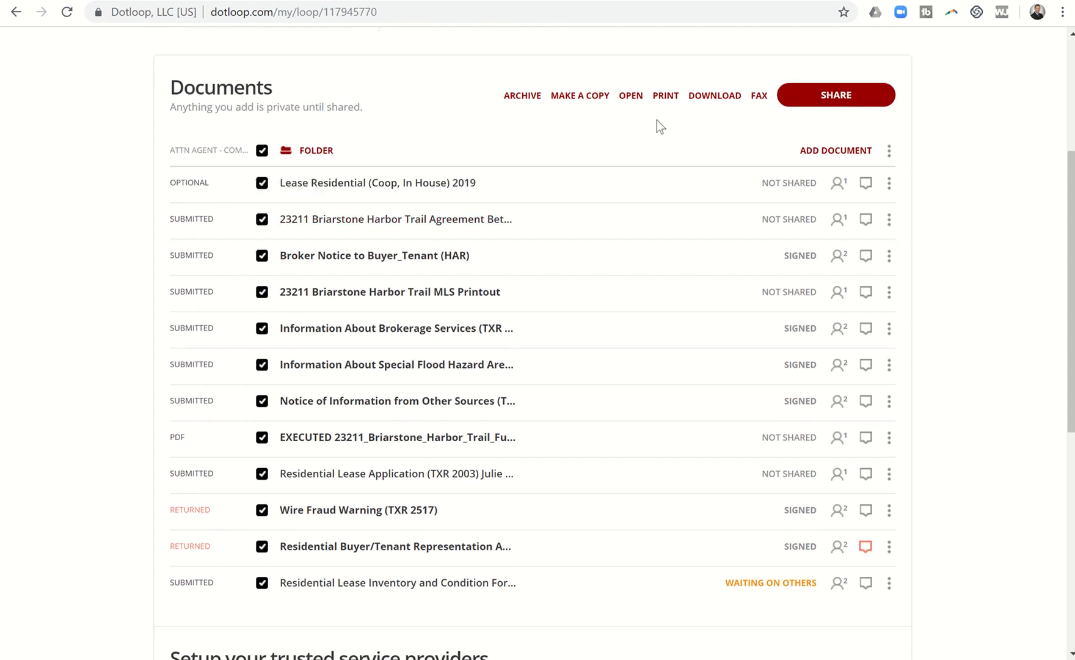
Start sharing the selected documents and exclude the tenant from the recipients
click(840, 98)
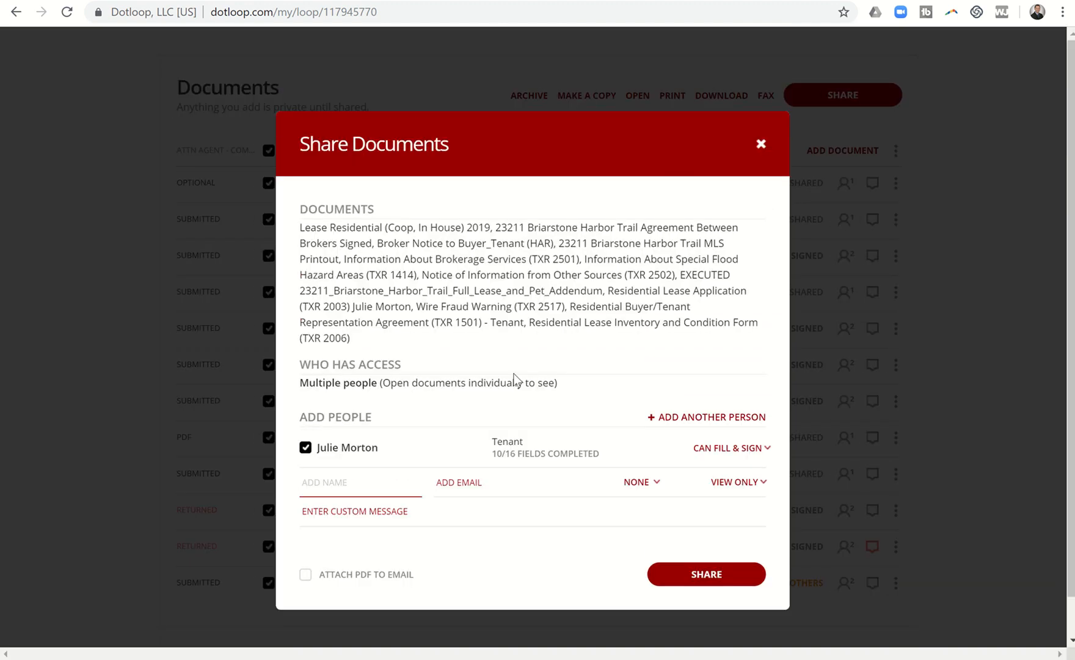
scroll(513, 379, down, 1)
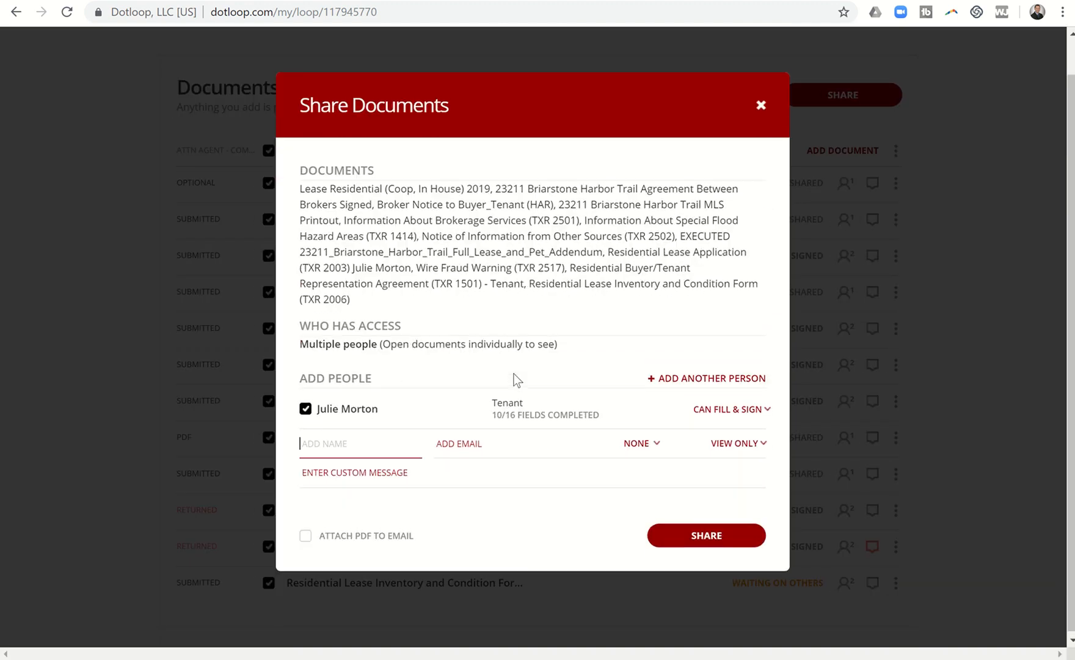
click(306, 406)
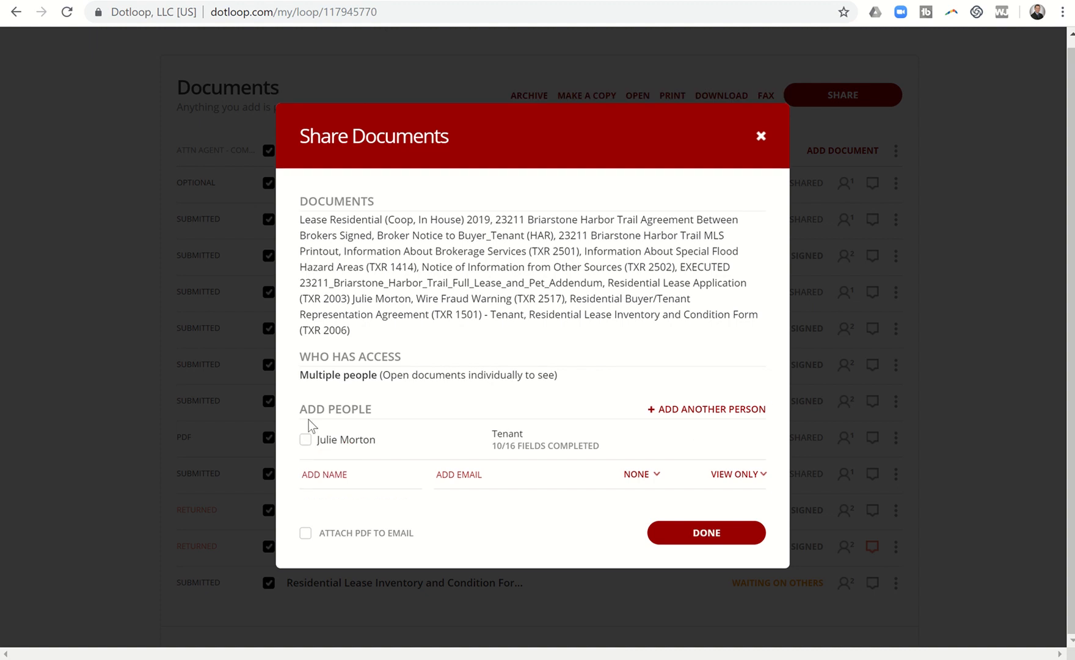
Add the agent's saved DocuSign contact as a recipient, assigning the Listing Agent role
click(321, 479)
text(Marty)
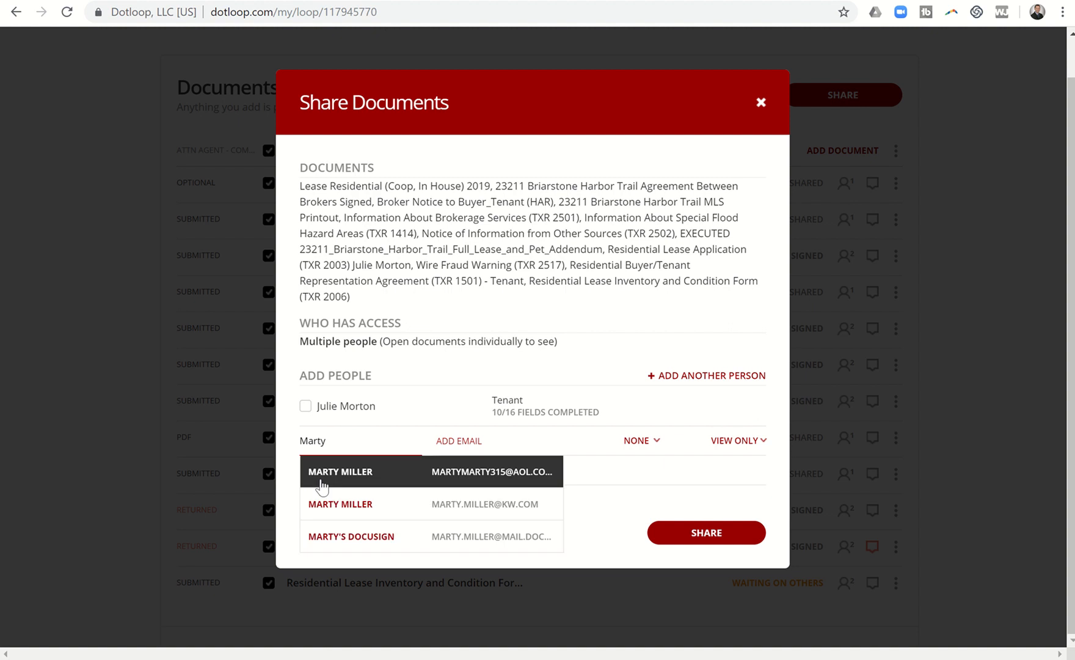
click(330, 537)
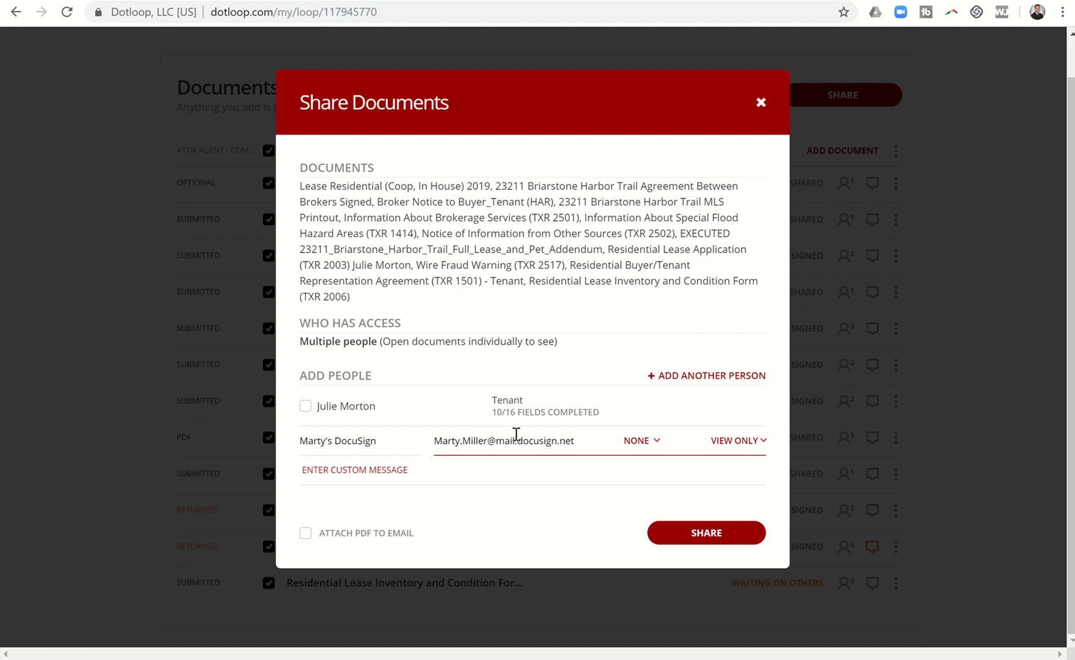
click(639, 441)
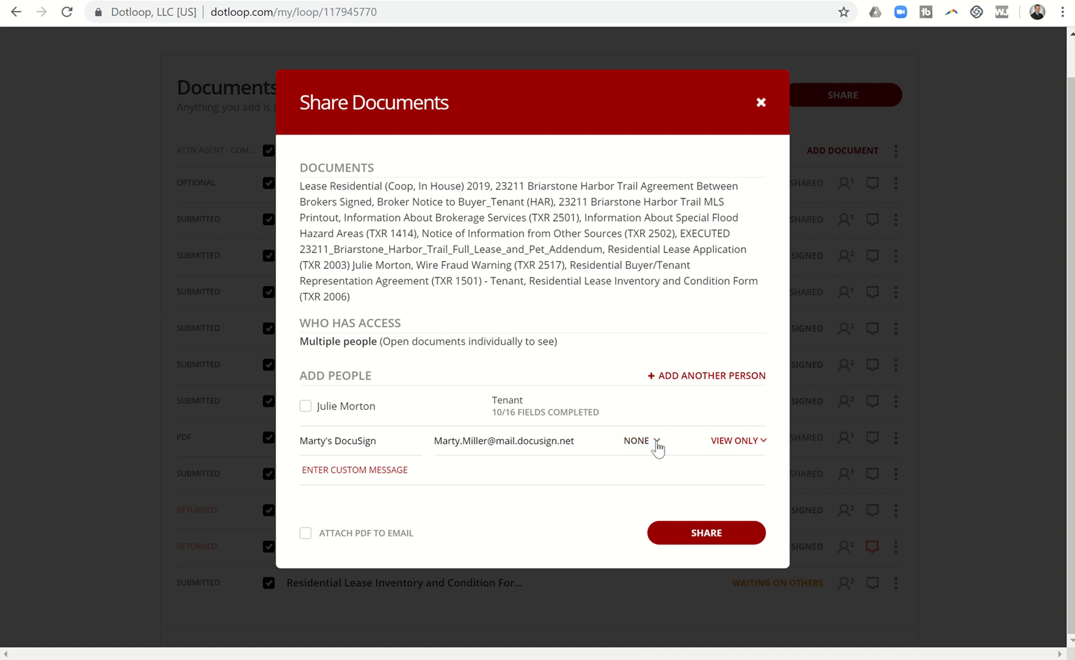
click(657, 442)
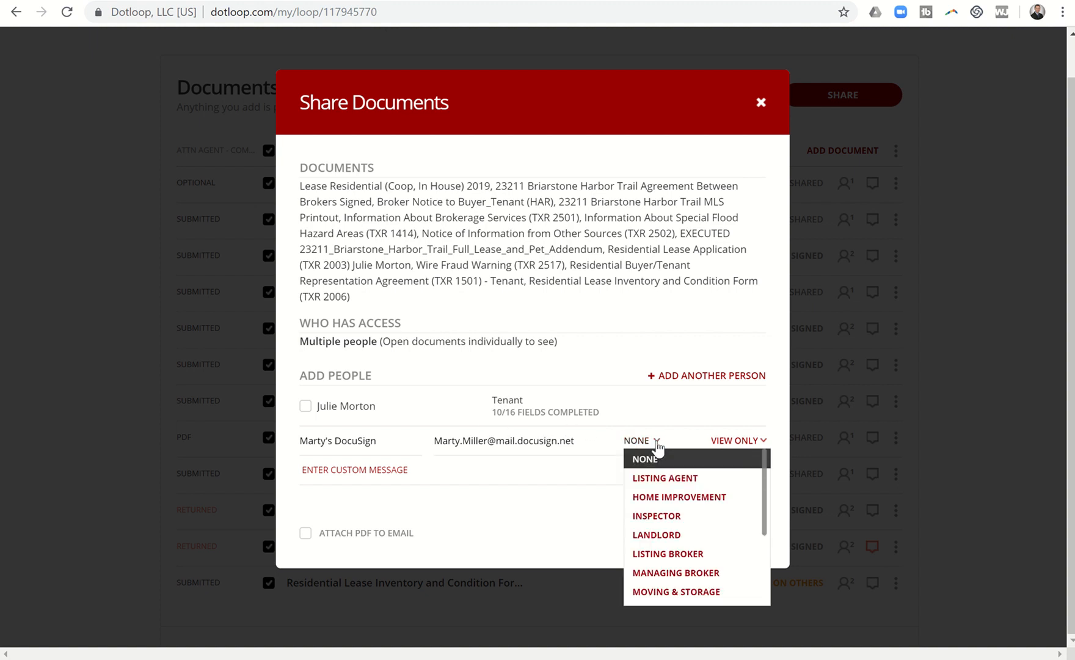
click(653, 479)
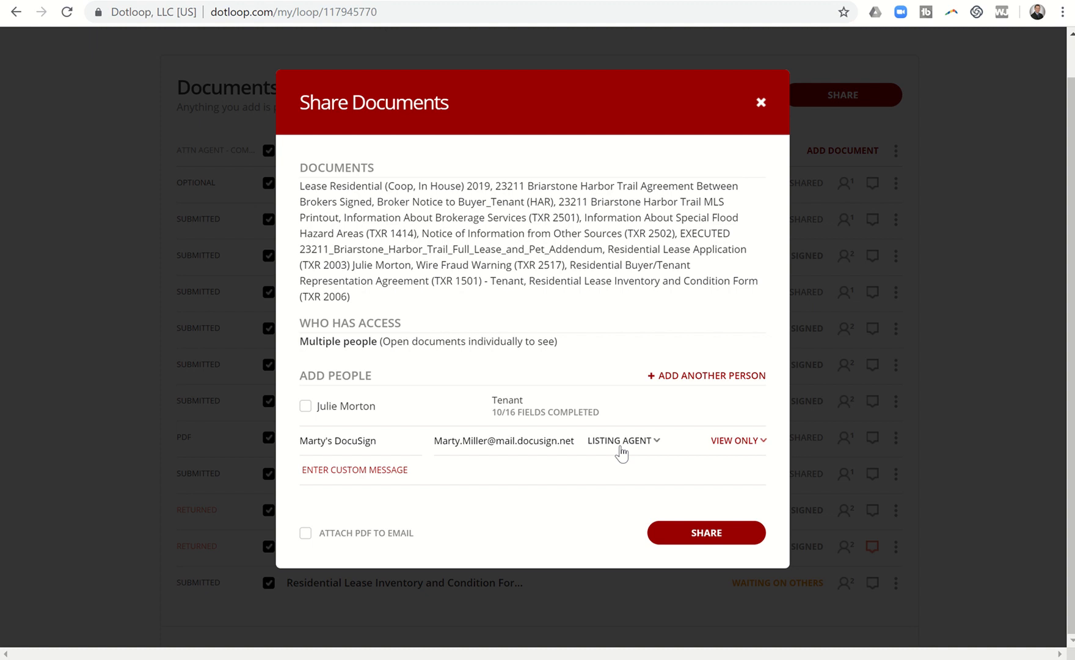
Attach the PDFs to the email, share the documents with the DocuSign contact, and close the sharing dialog
click(306, 534)
click(691, 535)
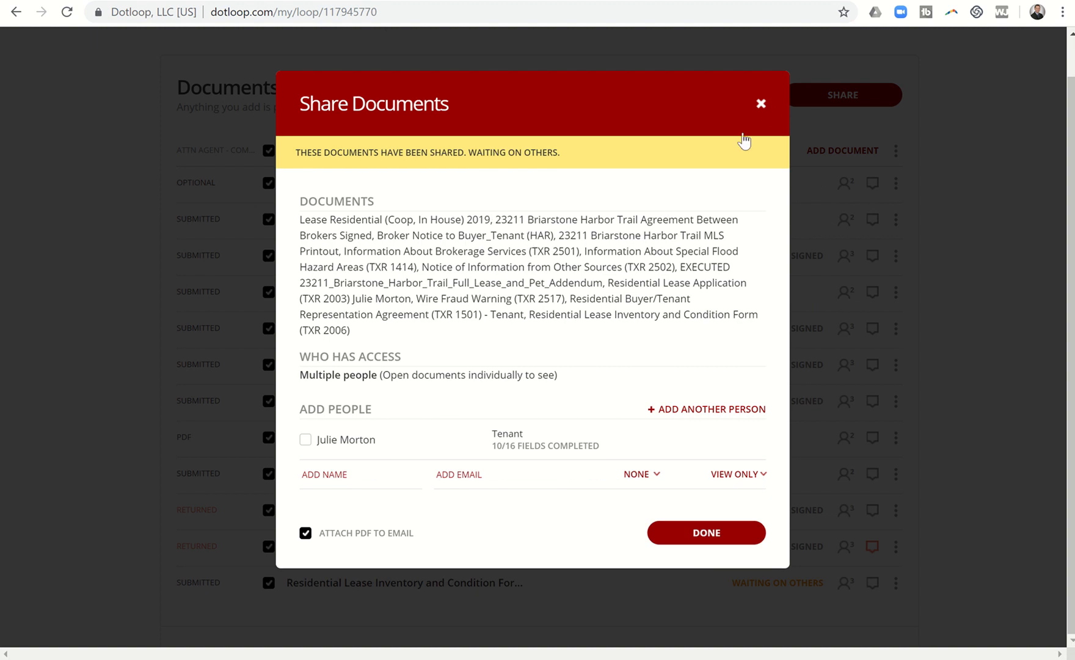
click(761, 103)
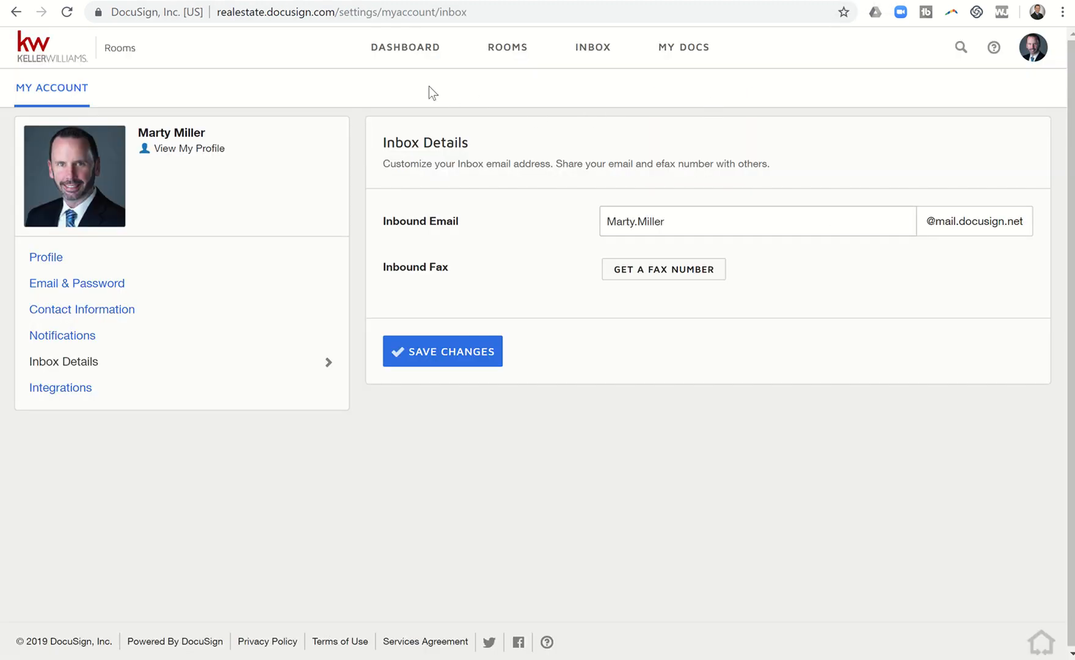
Switch to DocuSign Rooms and open the inbox of received documents
click(404, 54)
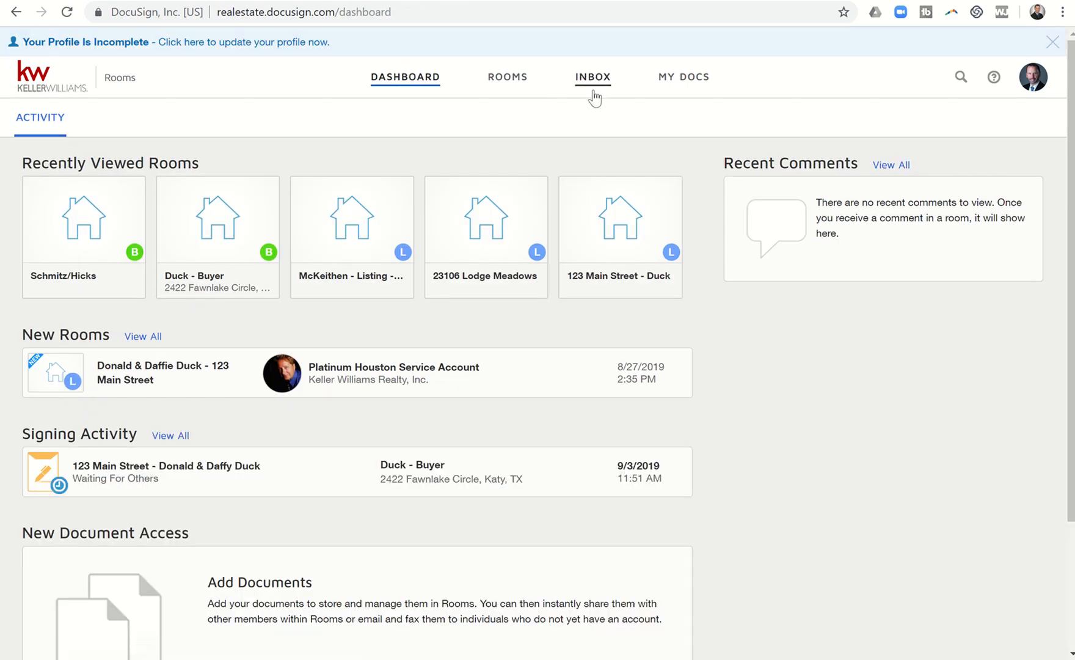
click(55, 0)
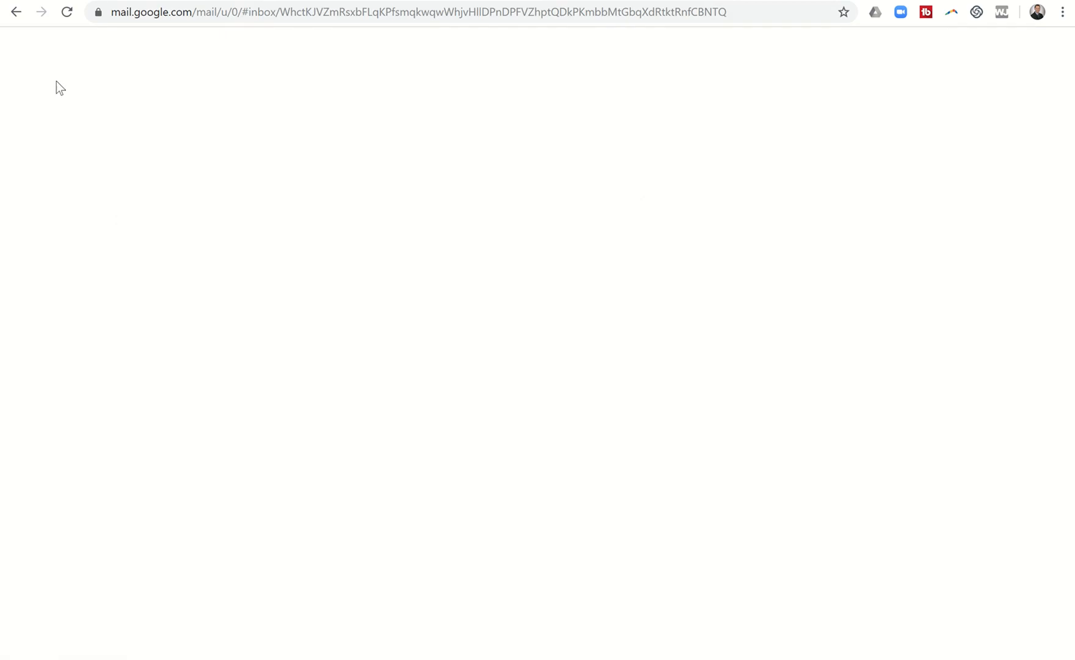
click(70, 206)
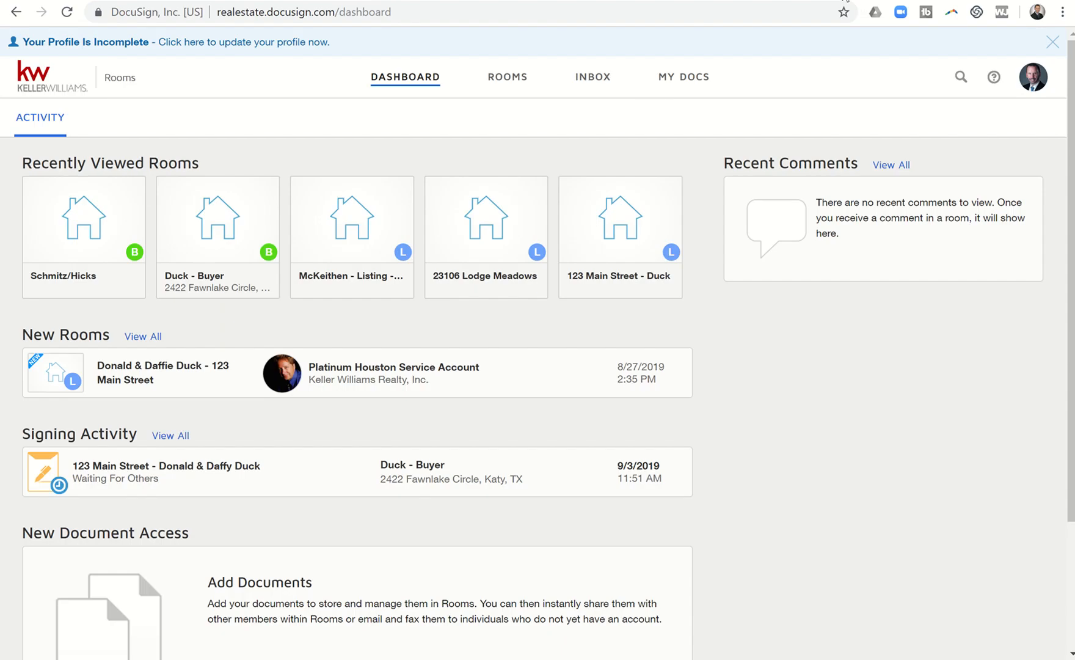
click(597, 82)
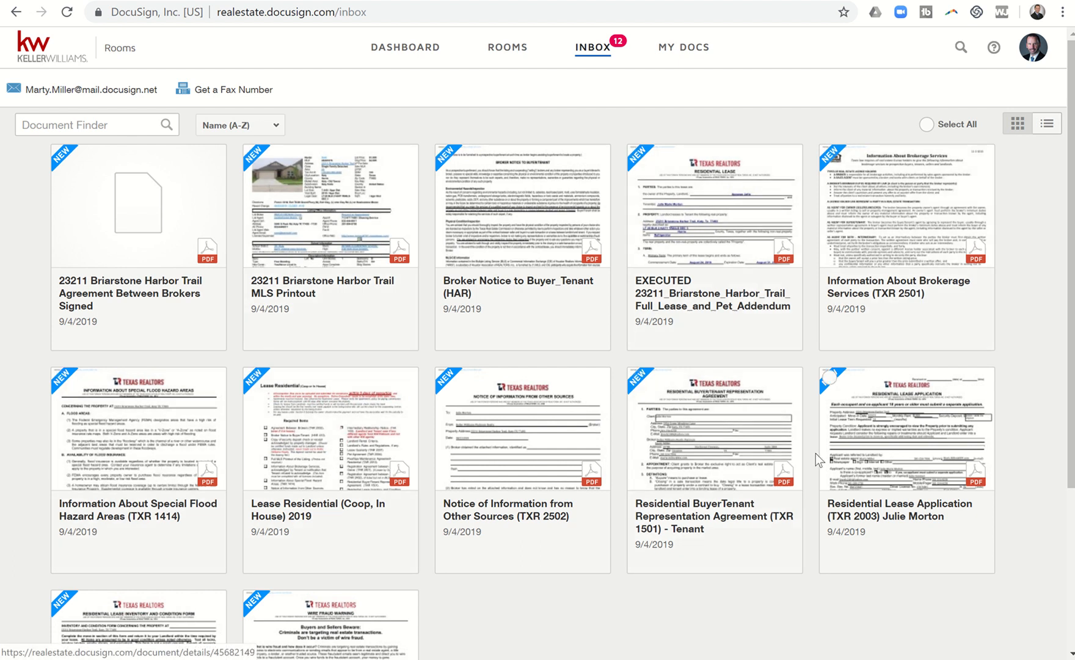
Review the received documents in the inbox and select all of them
scroll(601, 599, down, 4)
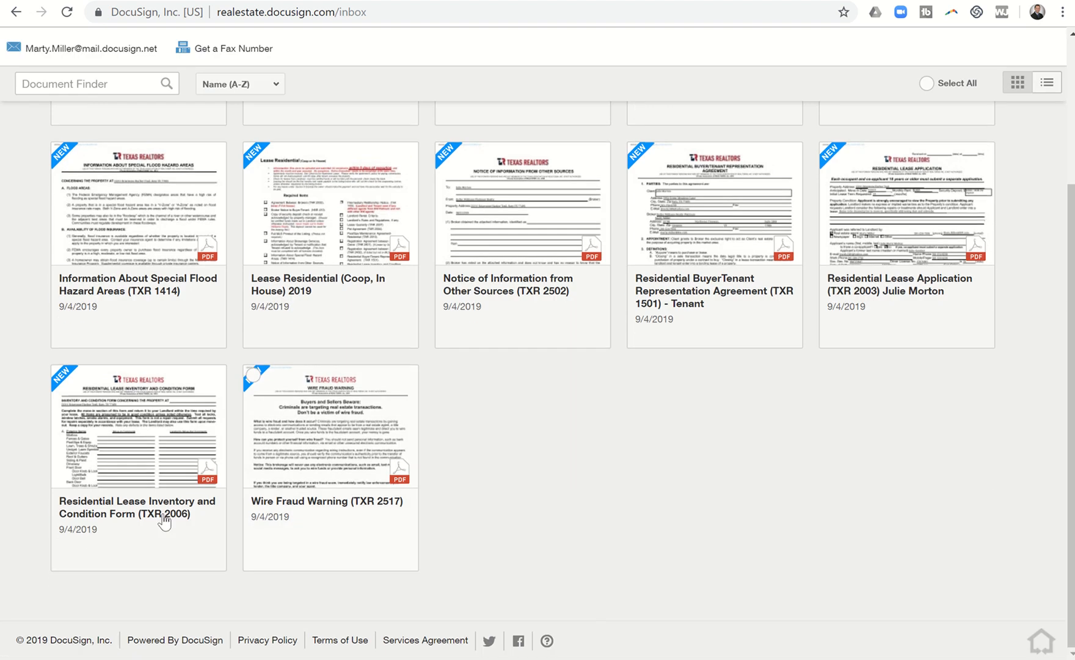
scroll(376, 467, up, 4)
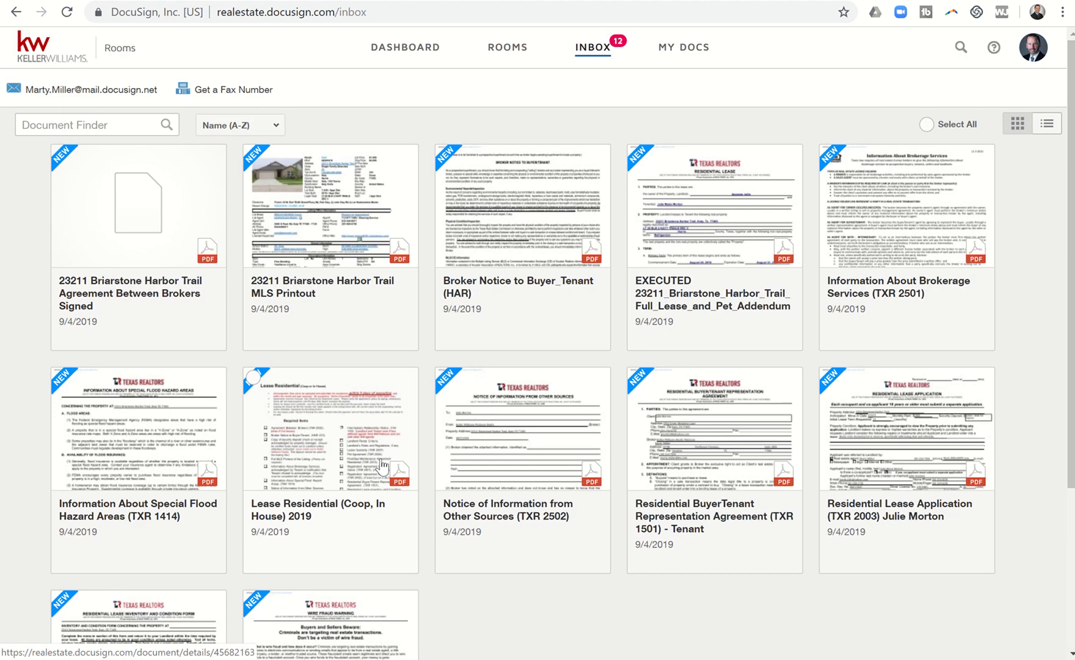
click(61, 156)
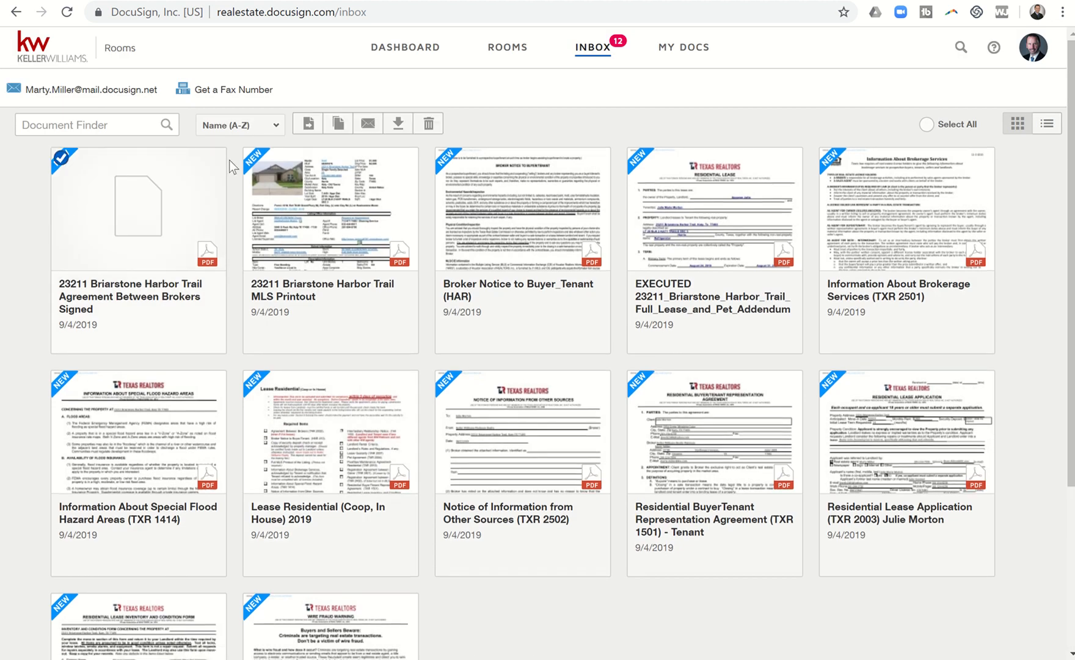
click(254, 159)
click(445, 160)
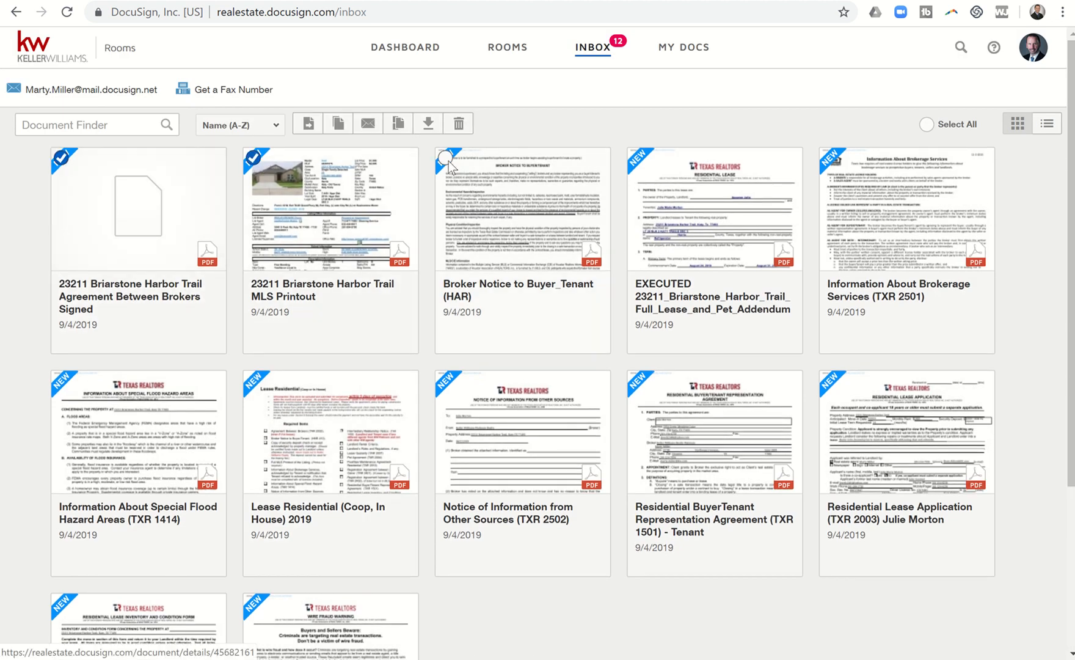
click(683, 157)
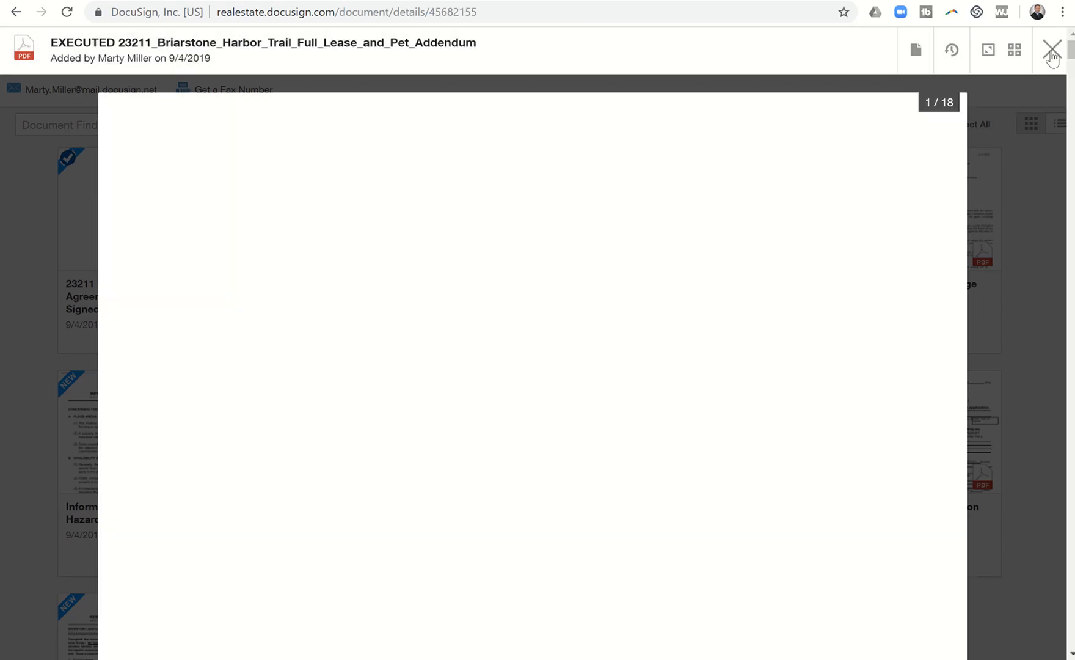
click(1052, 50)
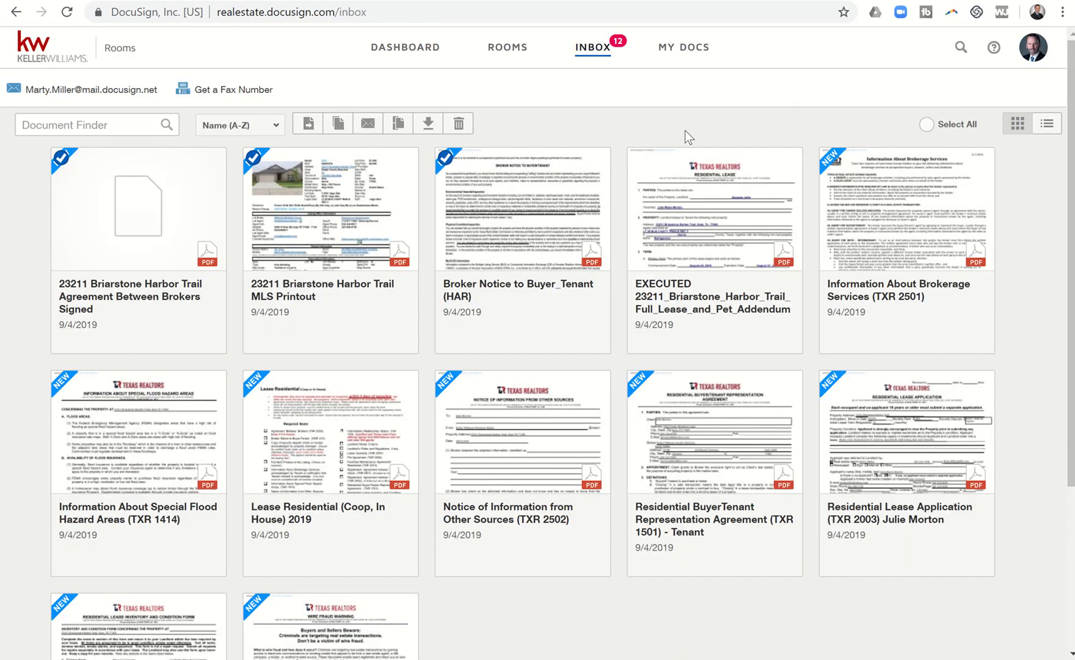
click(638, 159)
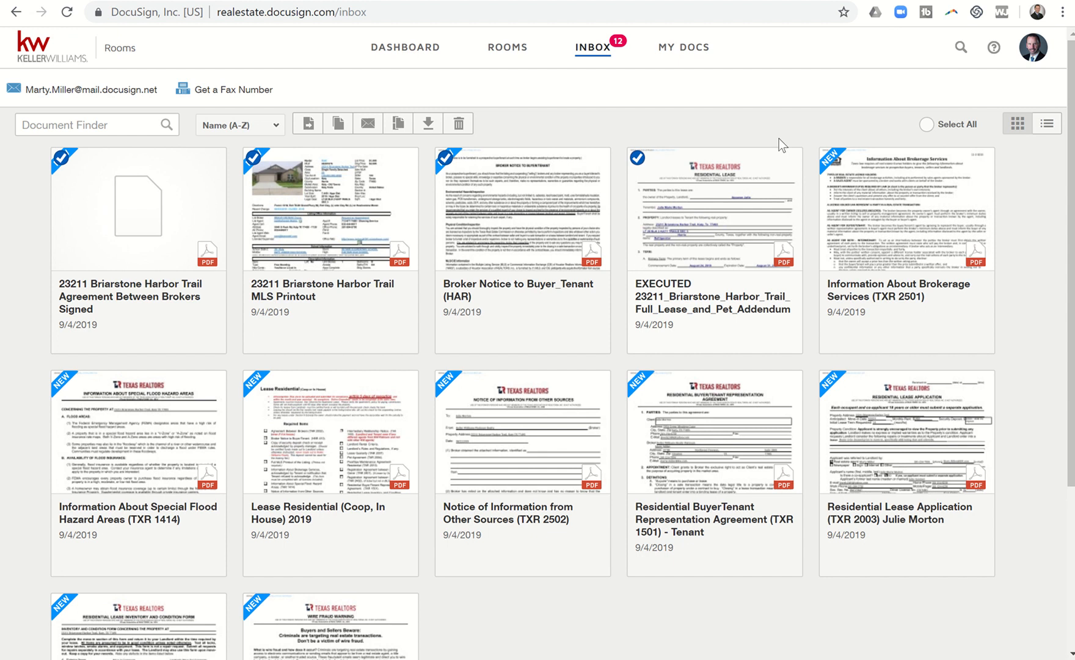
click(832, 159)
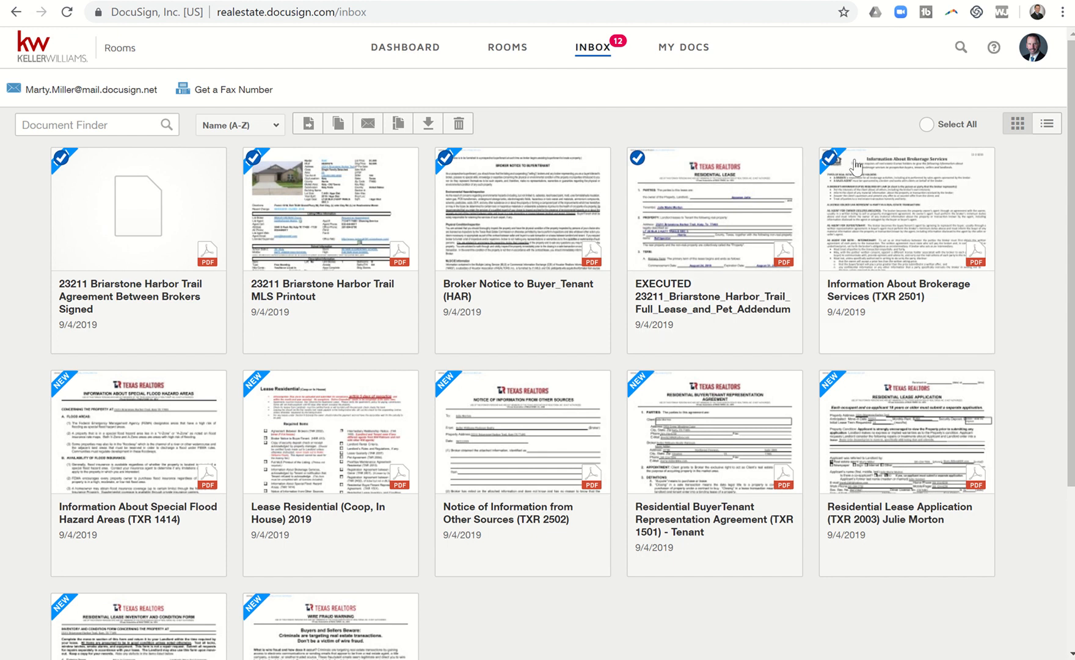
click(925, 125)
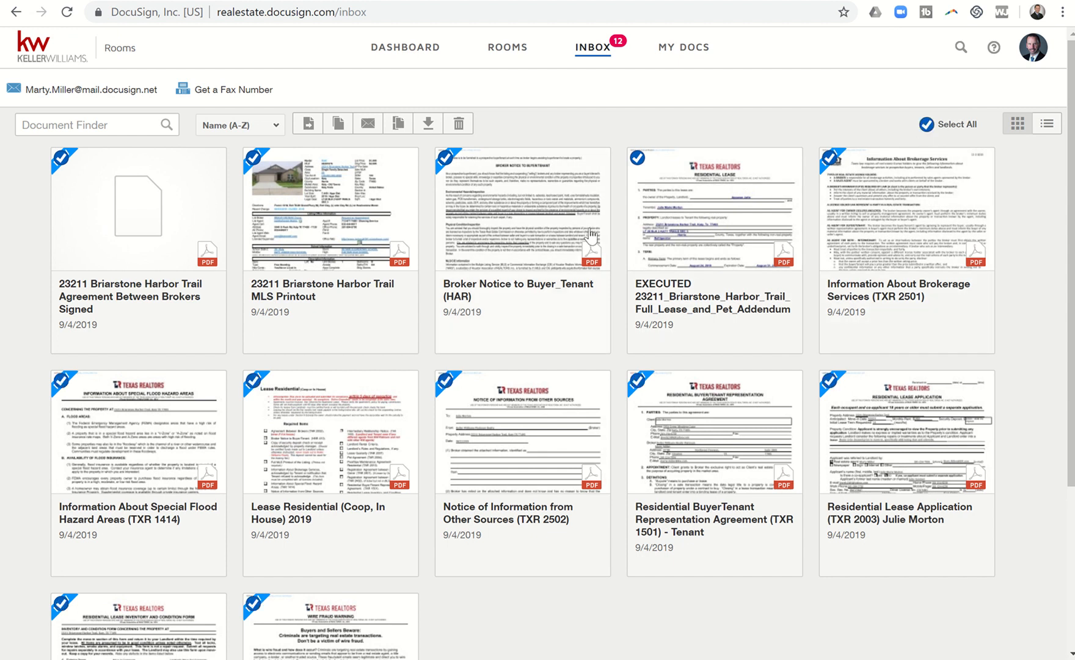
Move the selected documents out of the inbox into the Orchid Mist listing room under Active Rooms
click(309, 124)
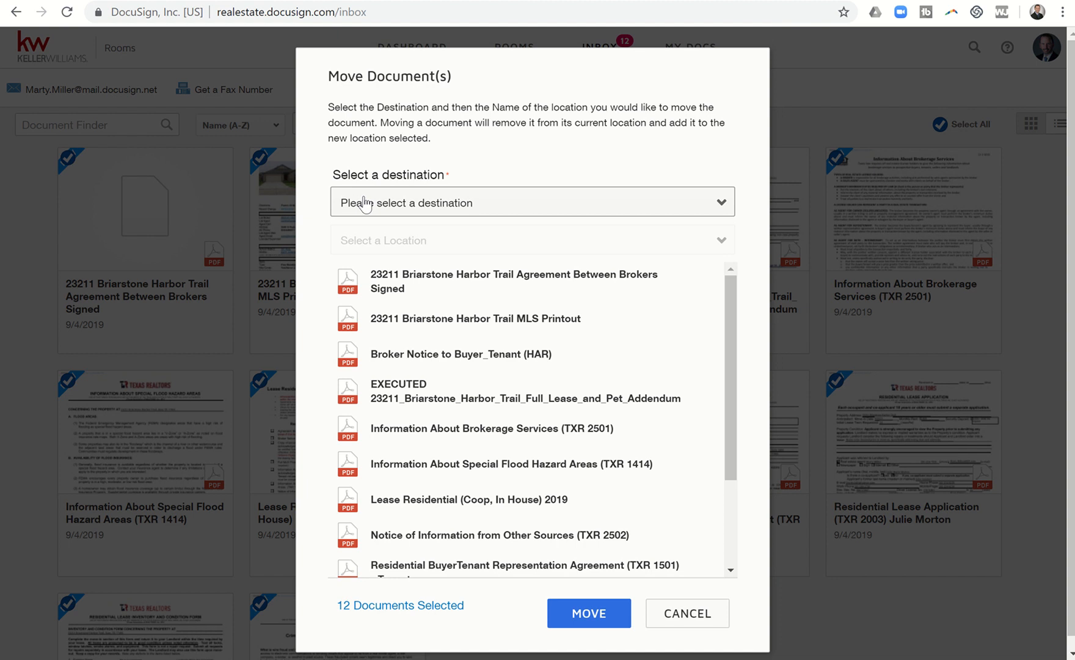
click(515, 211)
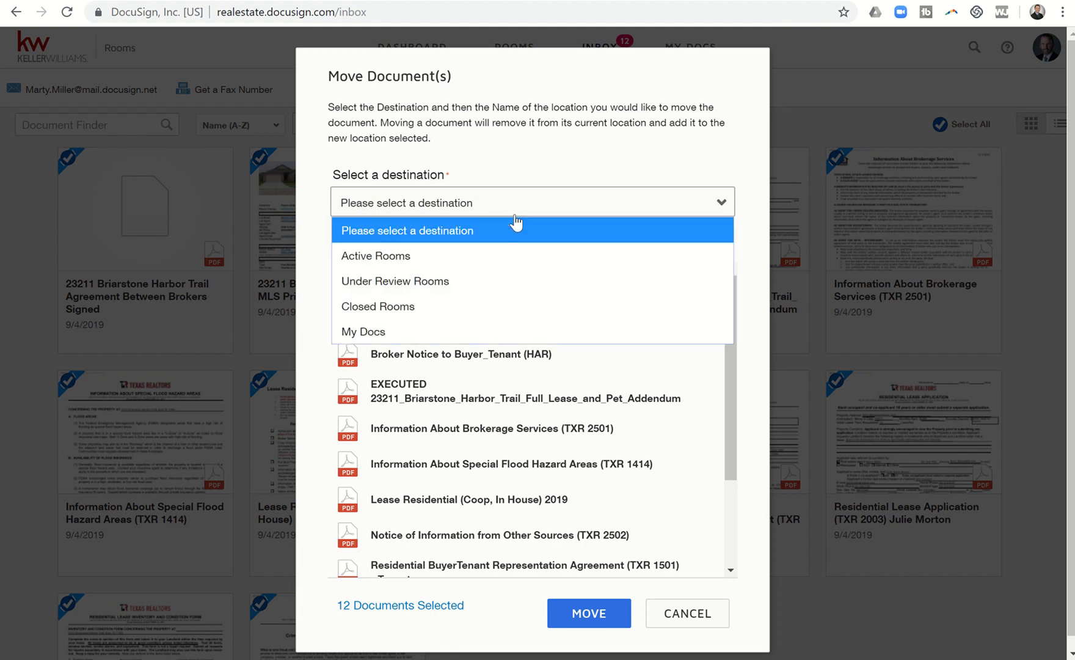
click(507, 256)
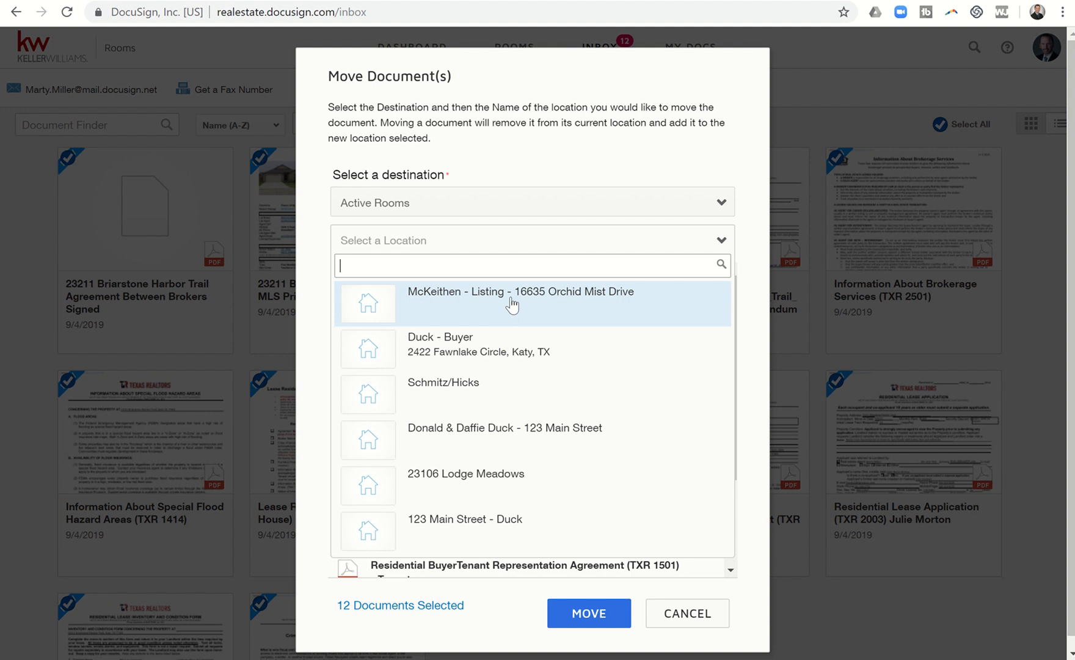
click(509, 300)
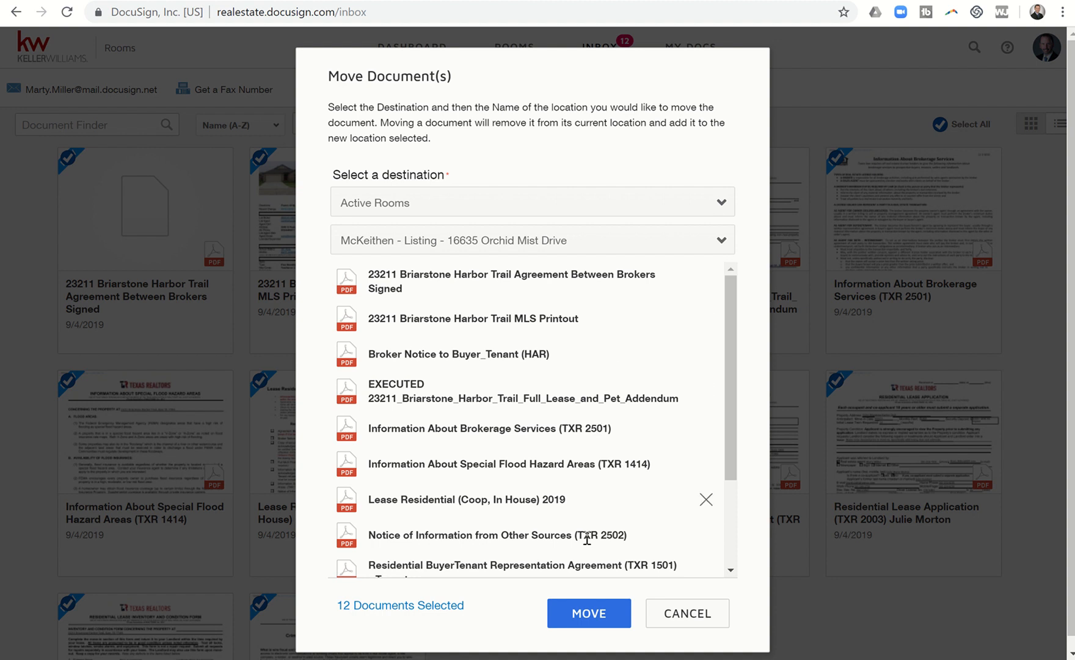
click(574, 613)
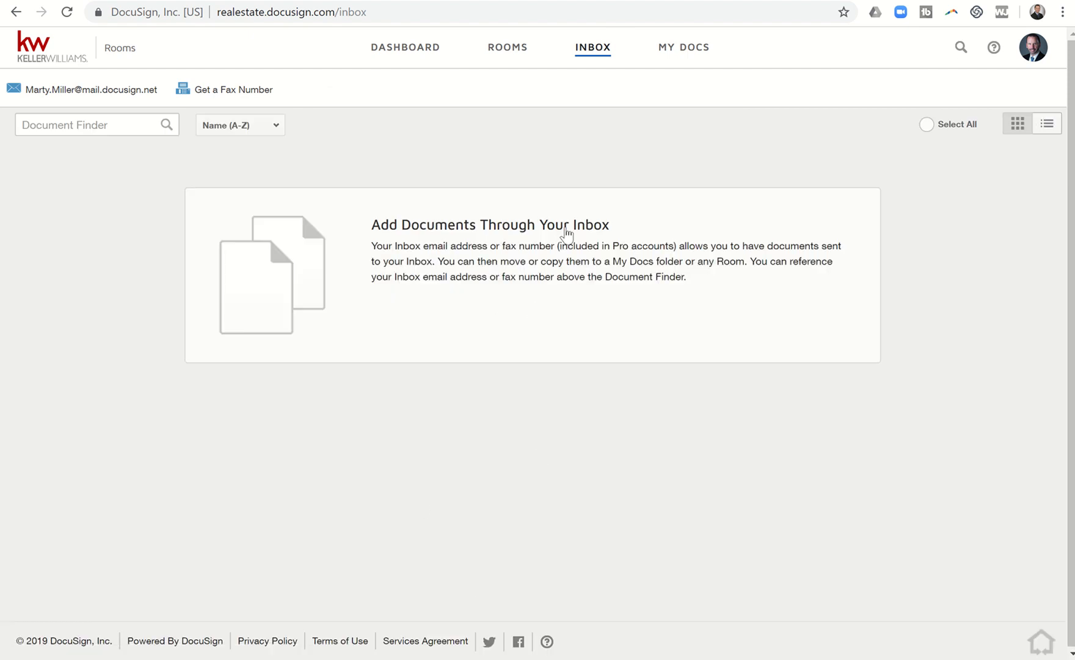
Open the Orchid Mist listing room from the dashboard and examine the moved files among its documents
click(403, 54)
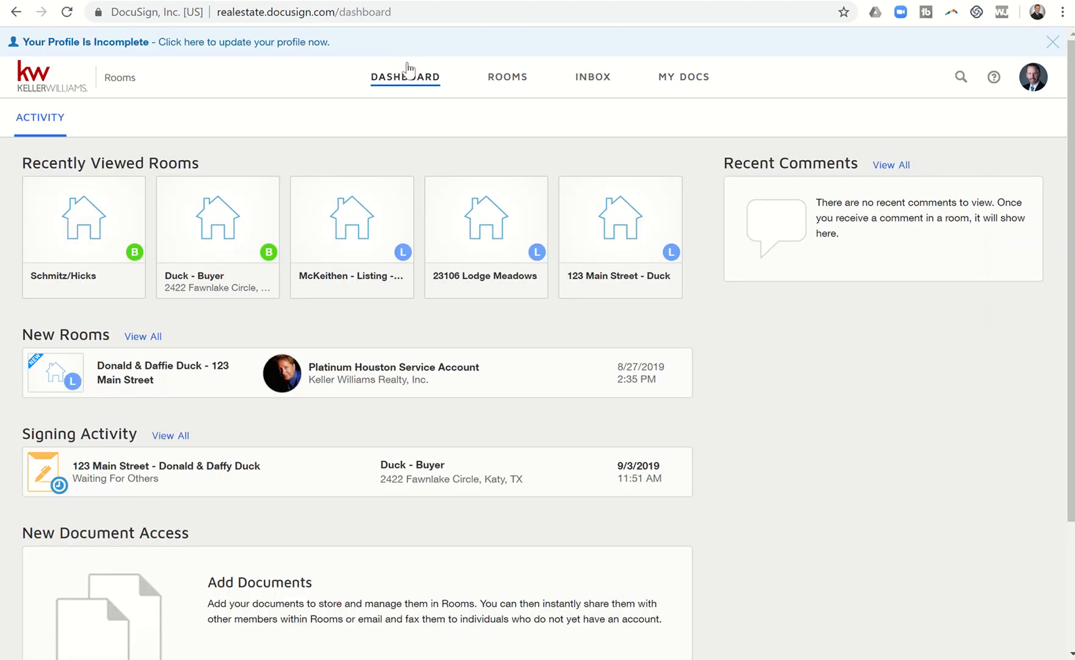
click(351, 233)
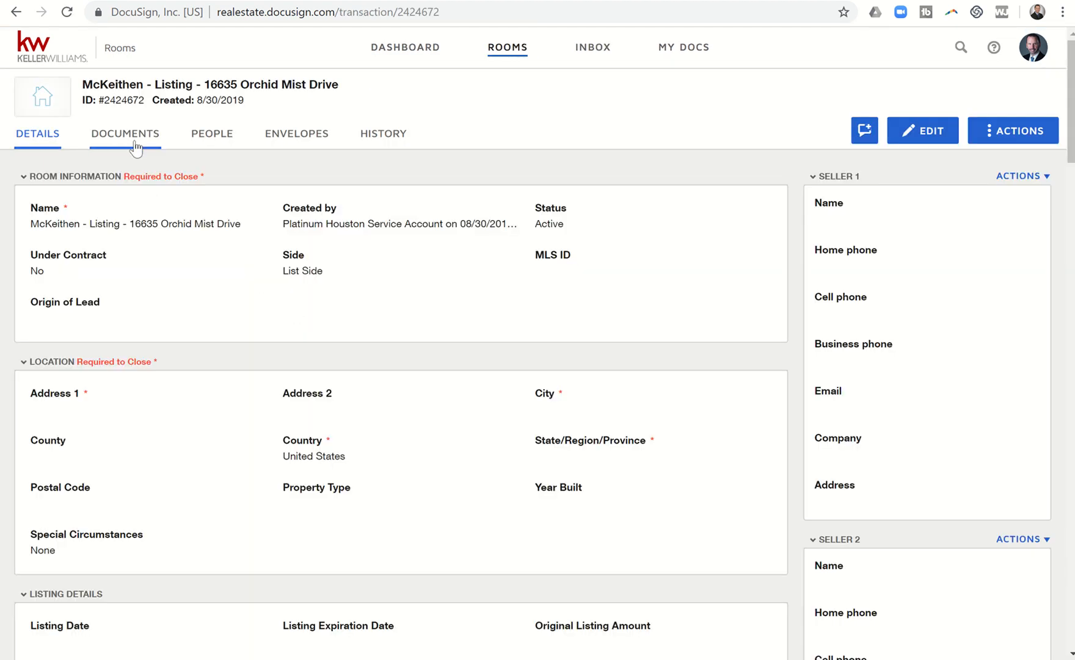
click(125, 142)
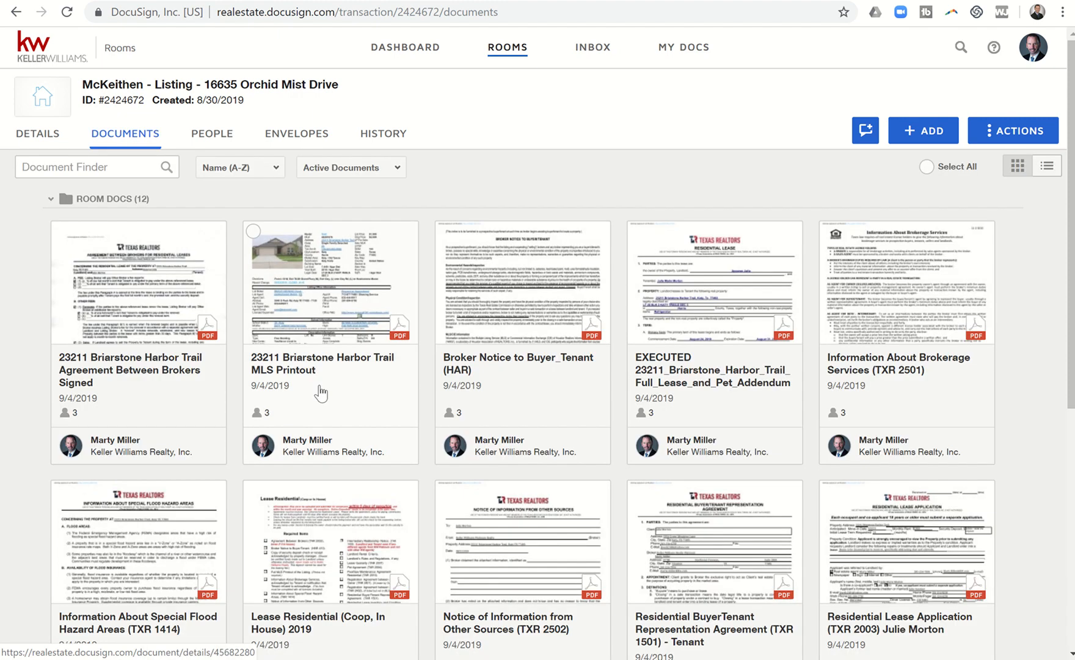
scroll(320, 369, down, 5)
scroll(320, 391, down, 3)
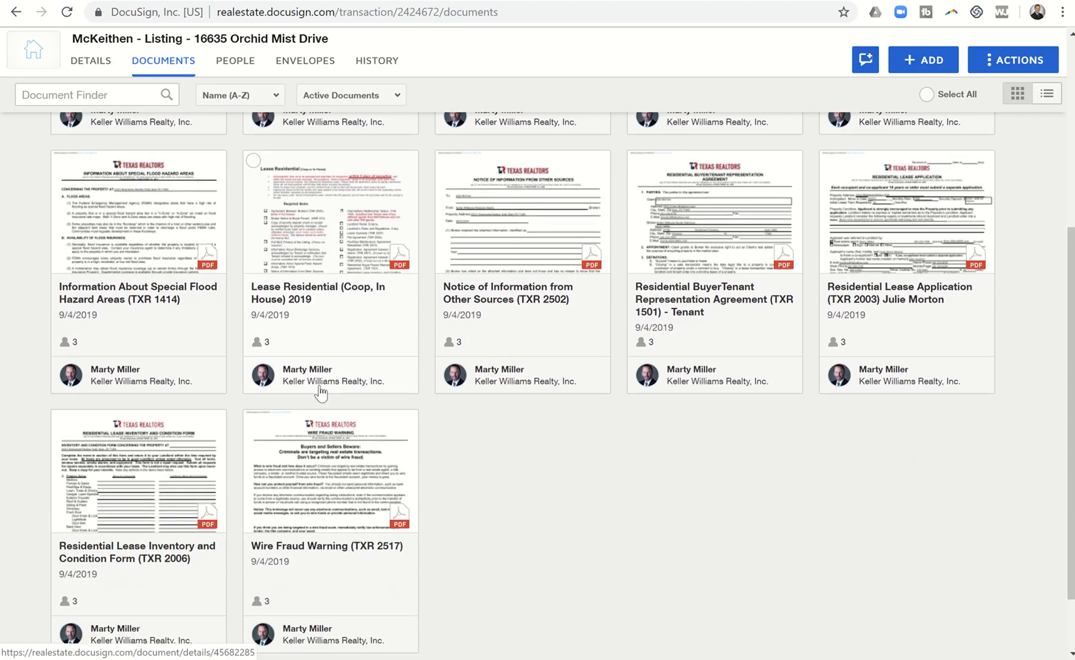
scroll(320, 391, up, 4)
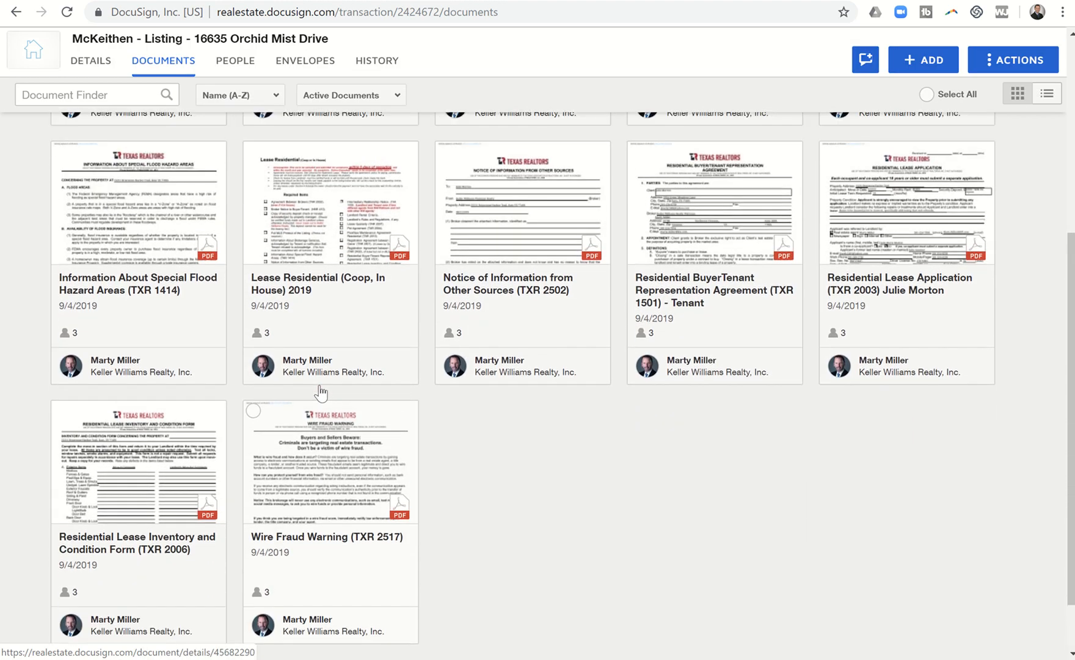
scroll(320, 391, up, 3)
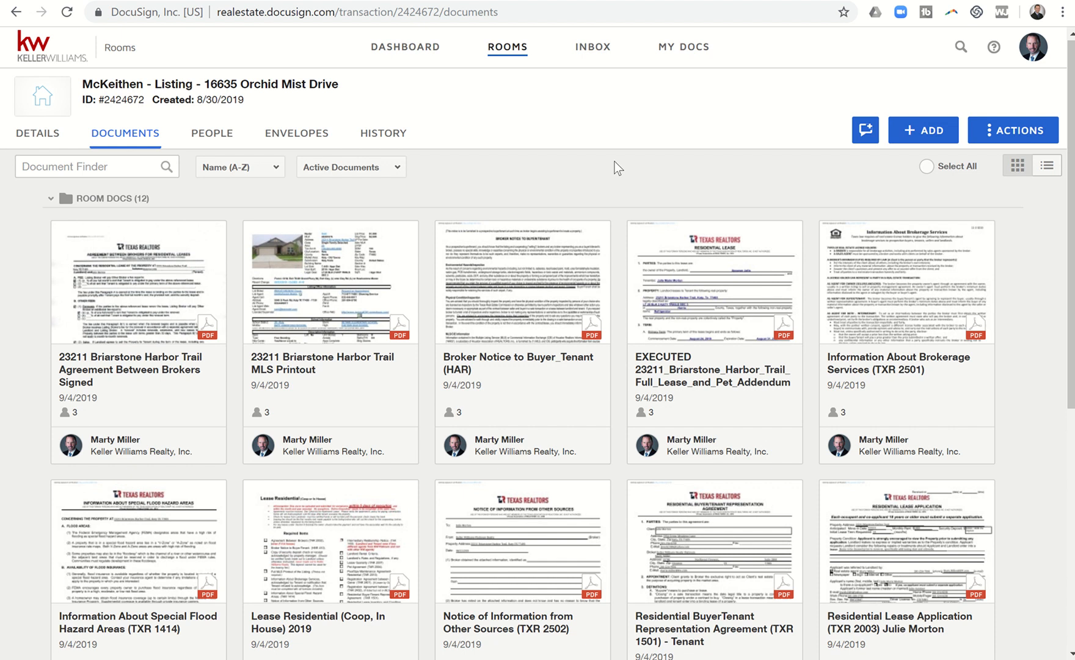
Switch to KW Command, examine the active listing opportunities in the sales pipeline, and return to the opportunities overview
click(681, 47)
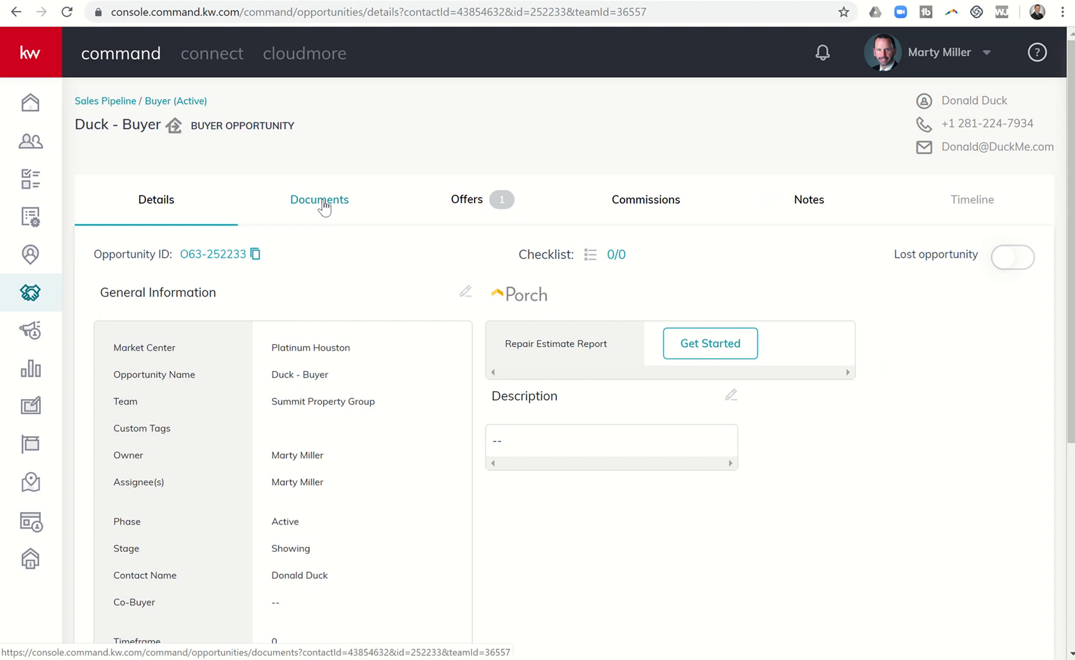
click(129, 103)
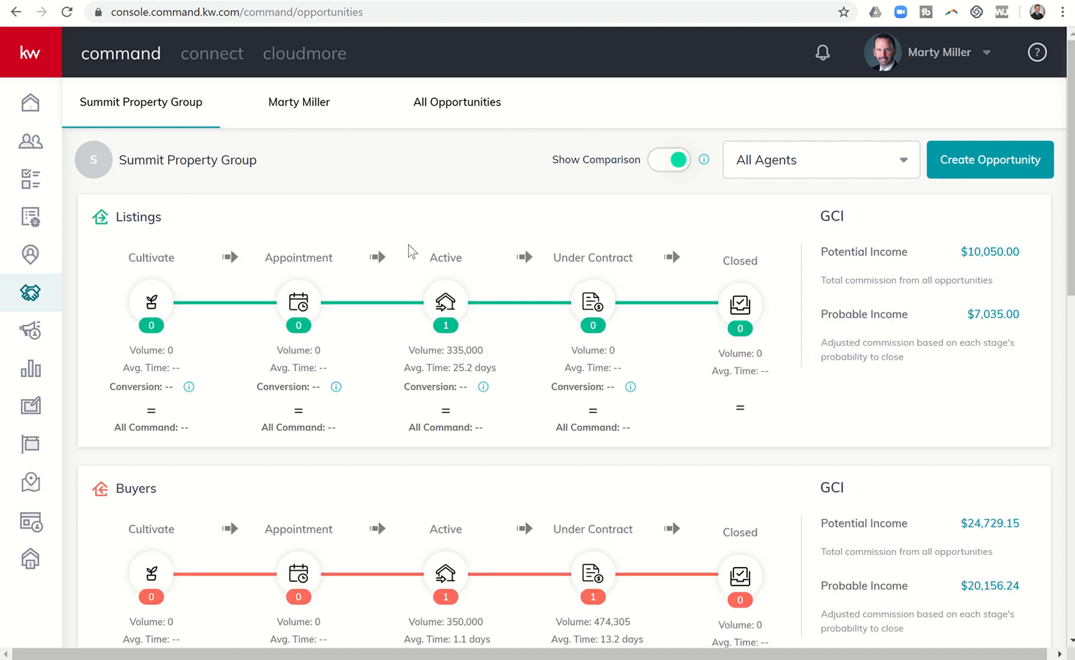
click(456, 266)
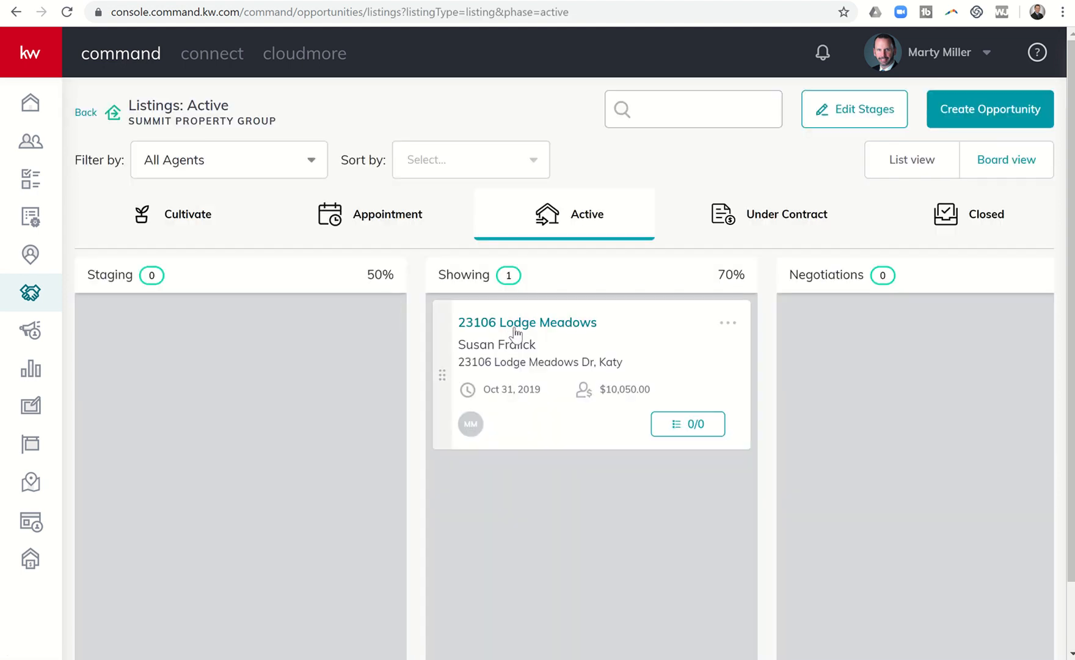
click(85, 113)
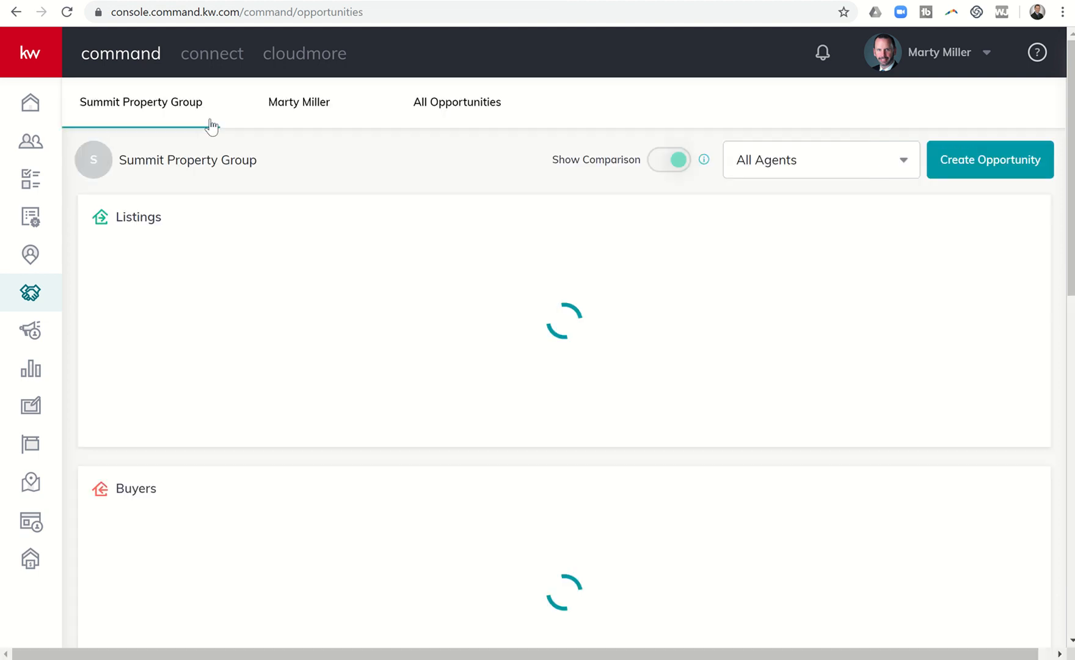
Open the Orchid Mist Drive listing from the agent's own active listing opportunities and review its required listing documents
click(279, 110)
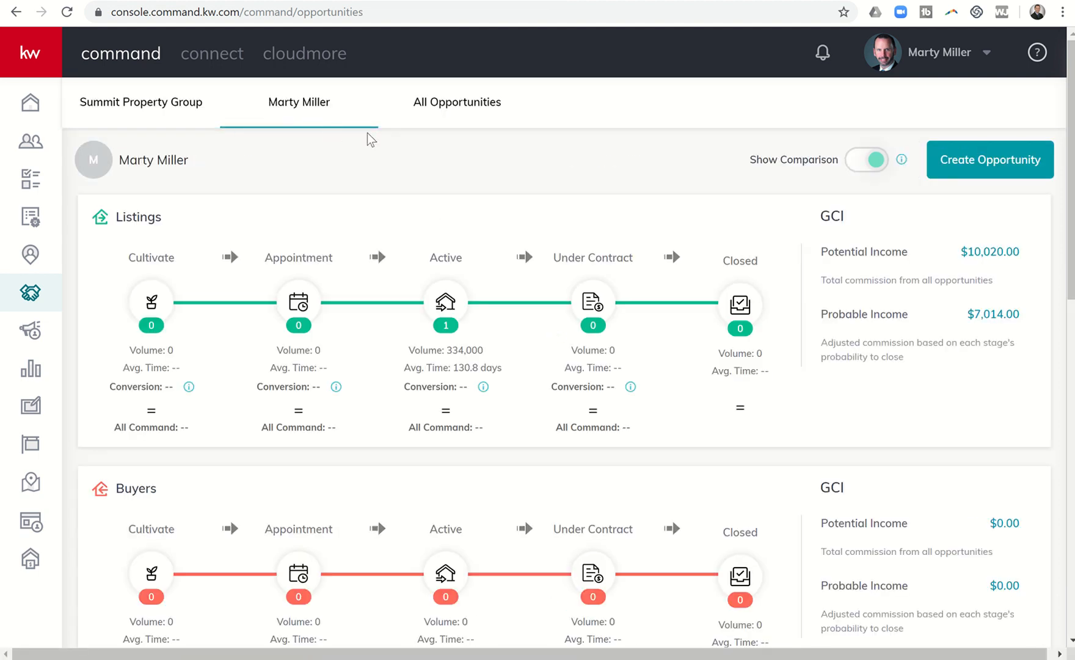
click(446, 264)
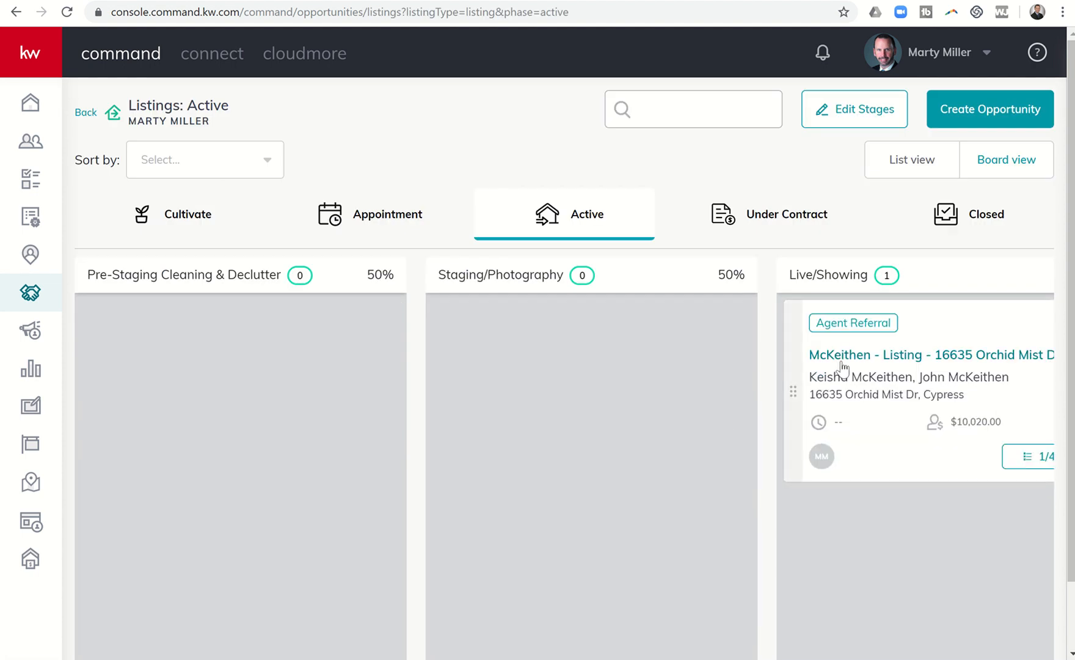
click(842, 367)
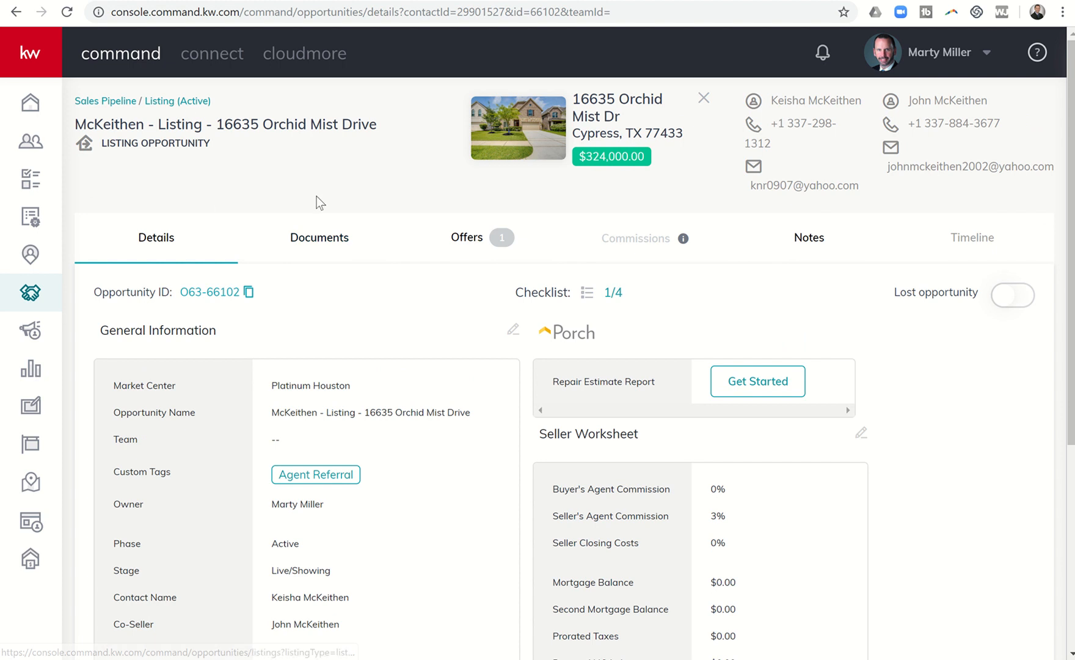
click(331, 243)
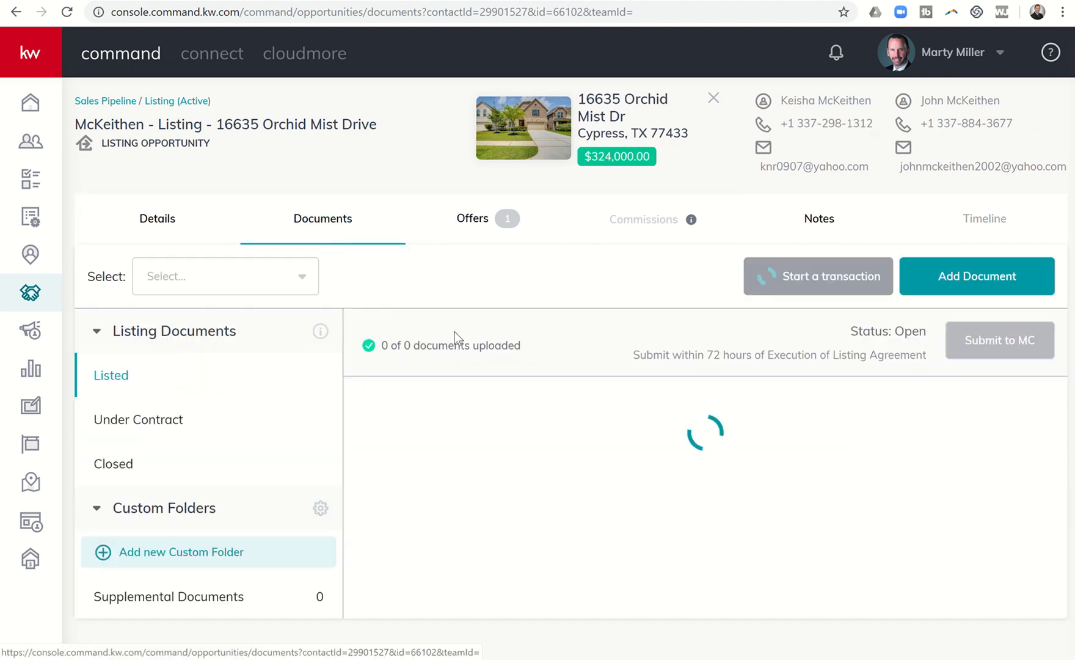
scroll(461, 506, down, 3)
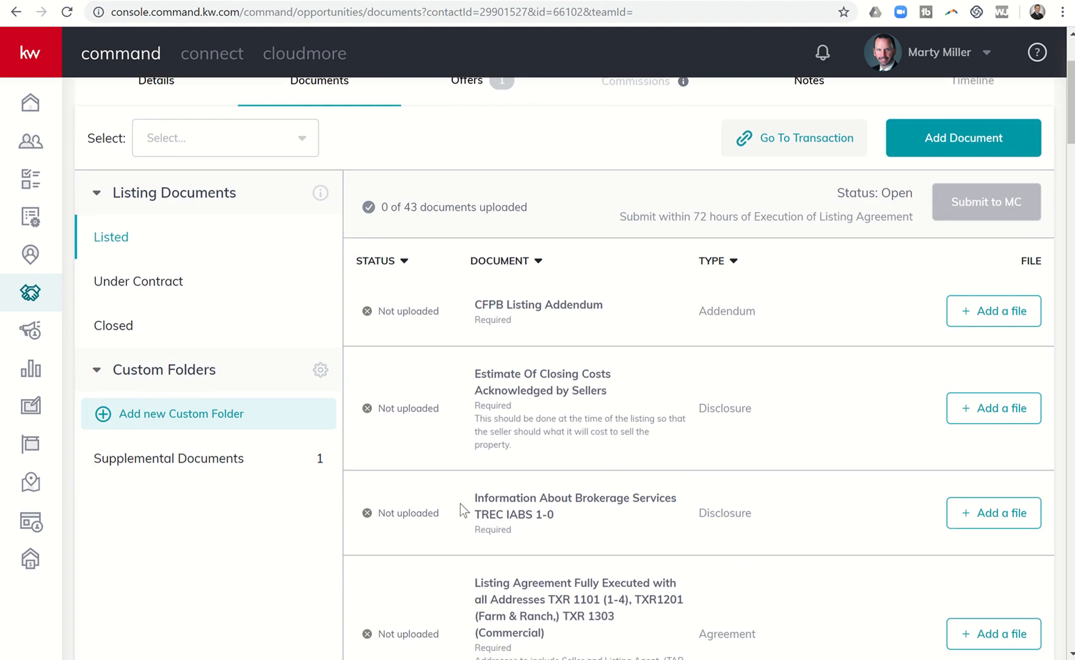
scroll(460, 503, up, 3)
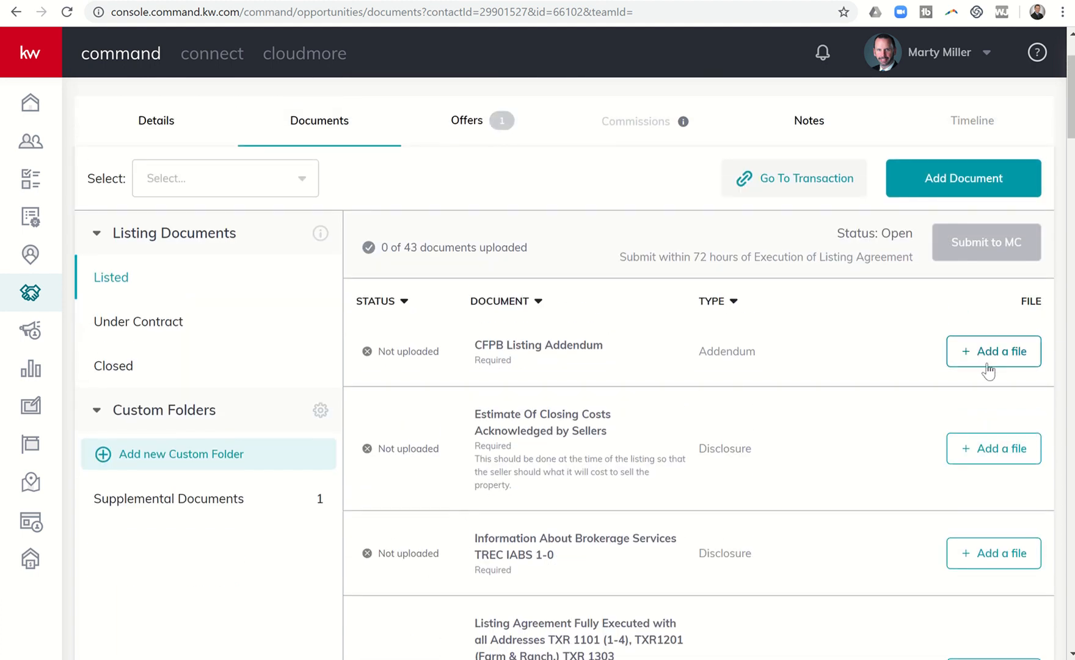
Assign the Briarstone Harbor Trail Agreement Between Brokers Signed PDF from DocuSign to the CFPB Listing Addendum requirement
click(975, 357)
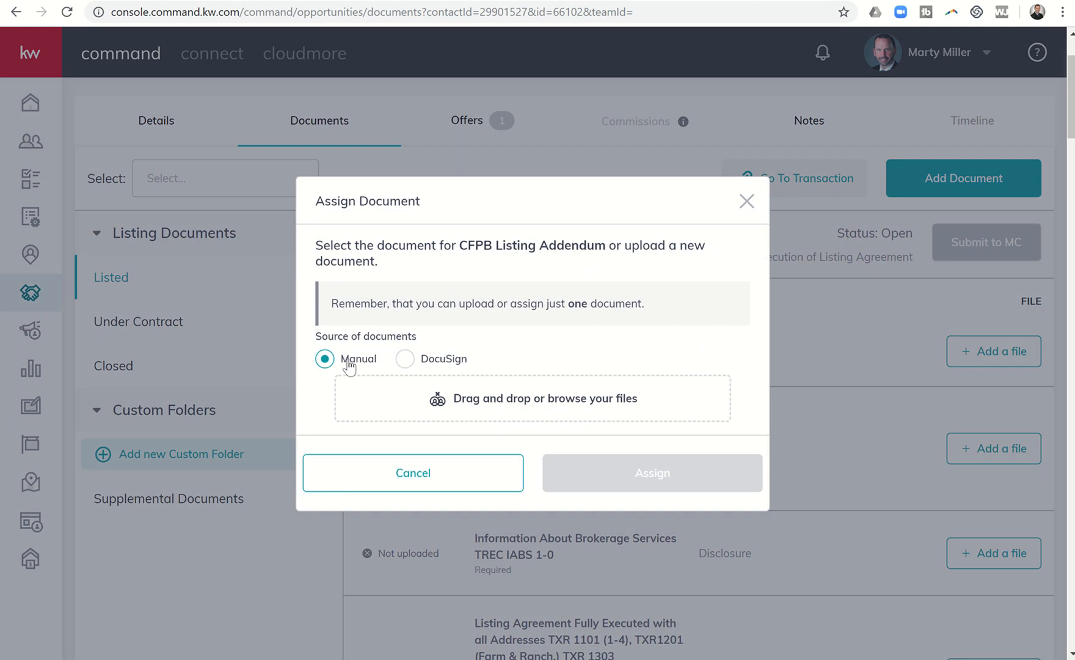
click(406, 360)
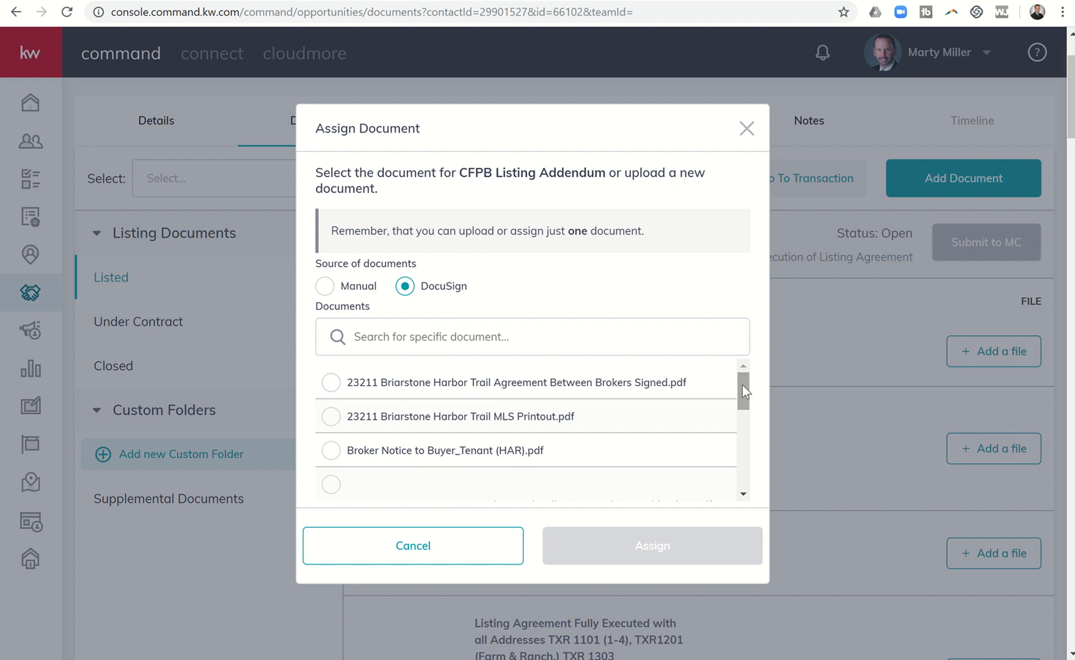
drag(742, 385, 726, 365)
click(331, 383)
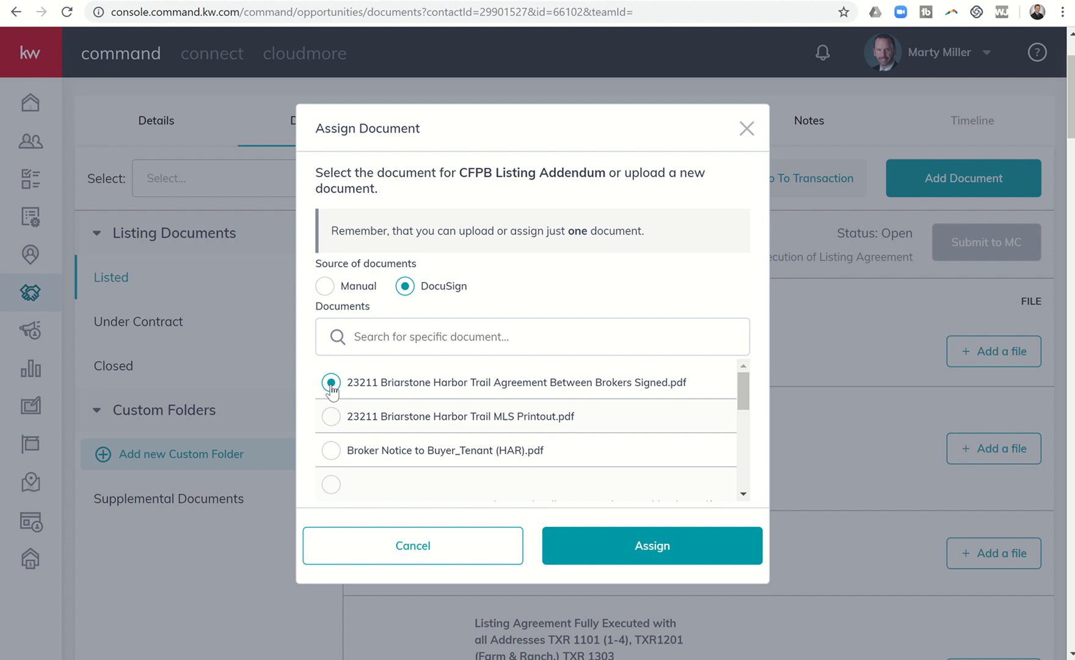
click(585, 546)
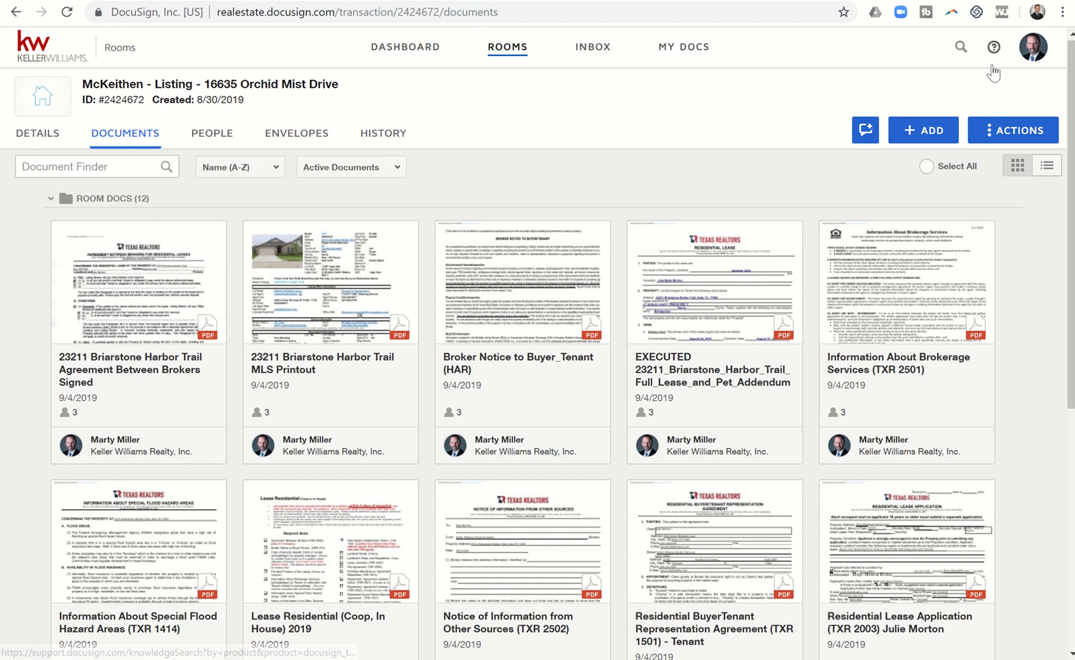
In DocuSign Rooms, open the account settings and check the inbound email address under Inbox Details
click(1032, 58)
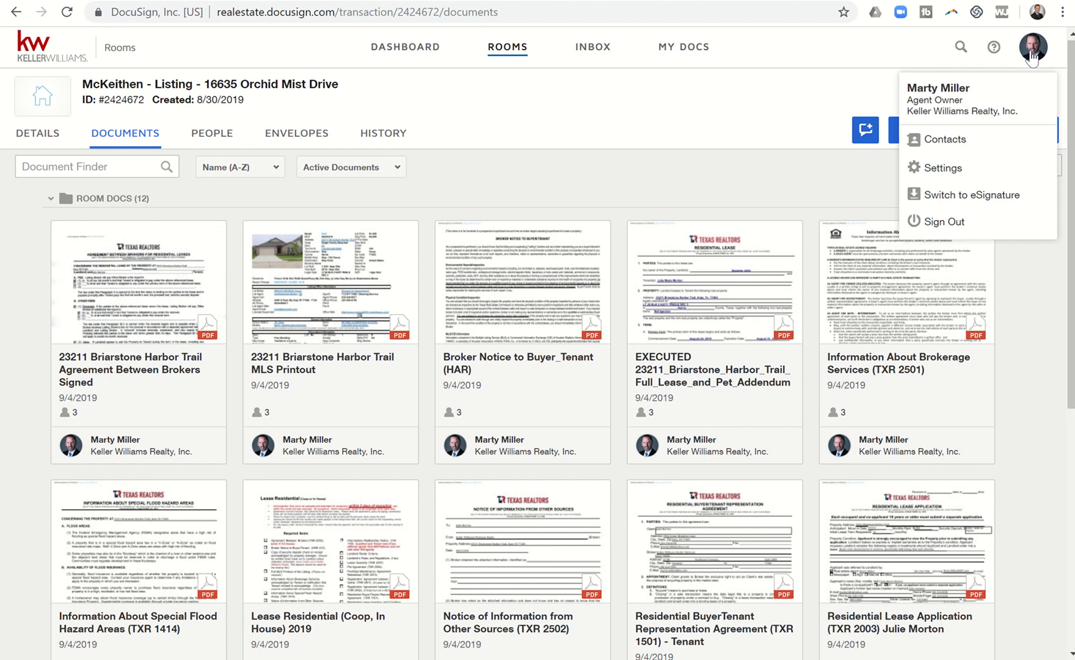
click(963, 176)
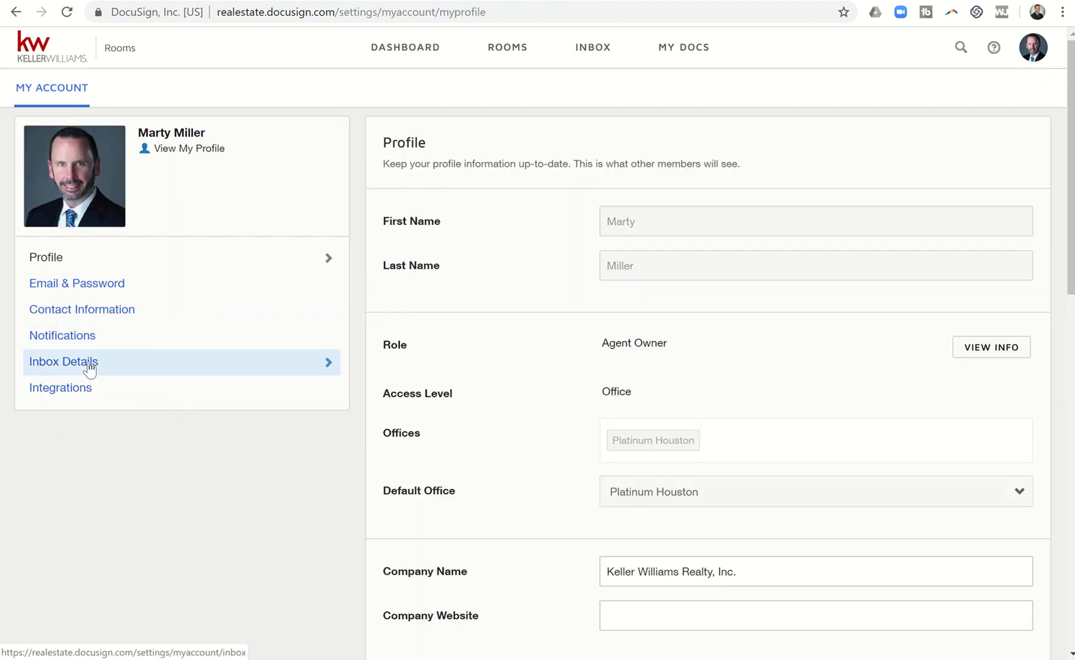
click(90, 364)
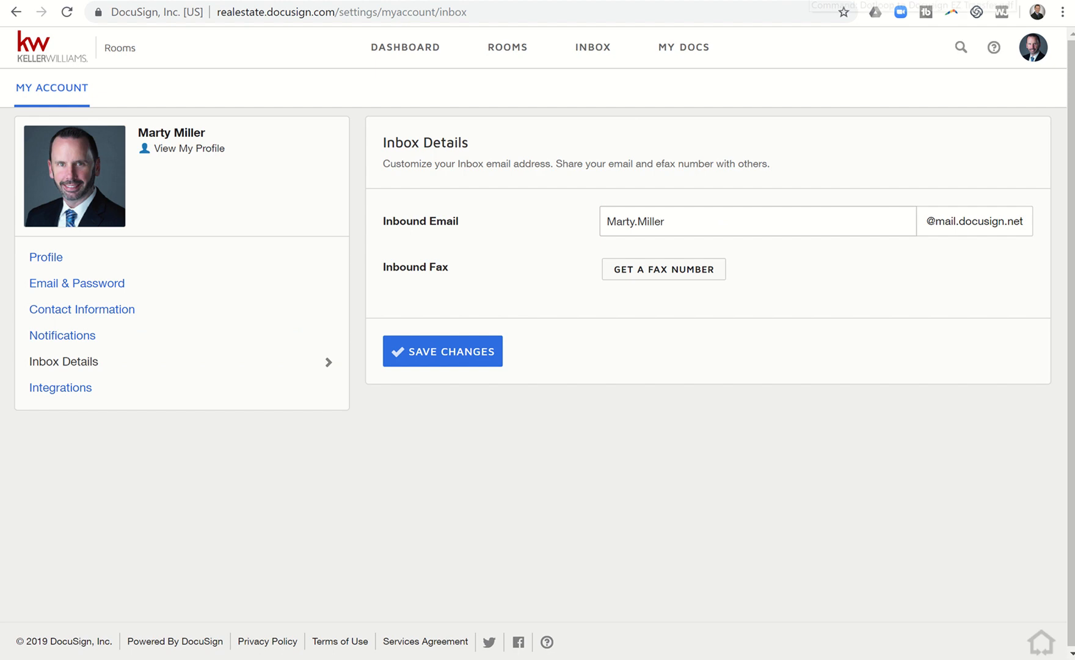
Switch to the tenant's lease loop in dotloop and reselect all documents in its folder
click(860, 0)
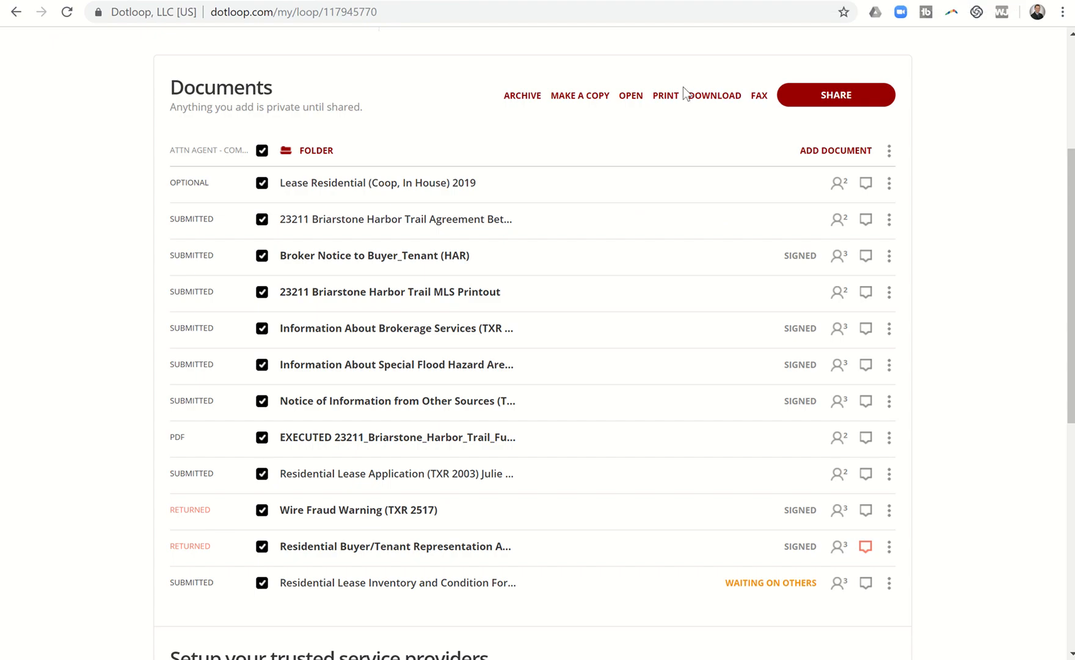
scroll(646, 184, up, 2)
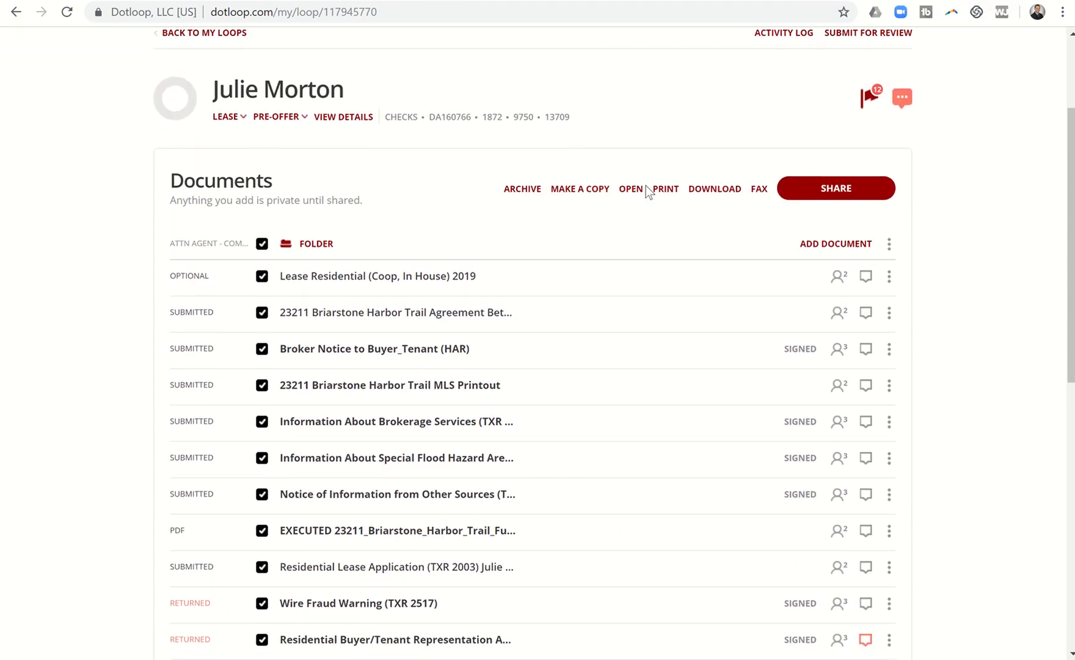
scroll(645, 184, down, 1)
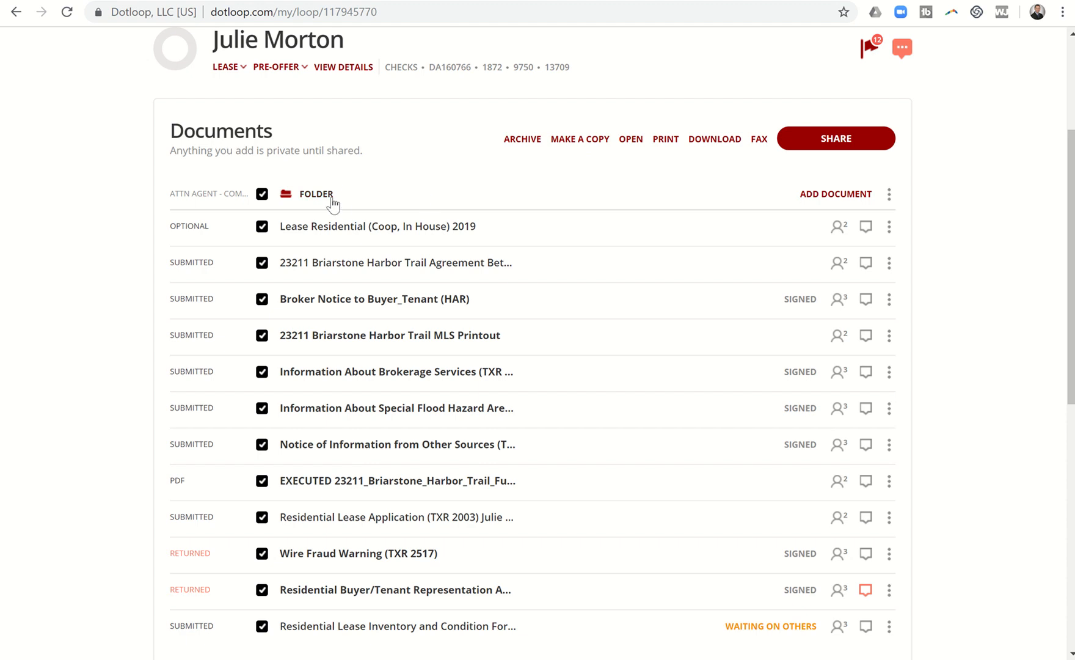
click(263, 194)
click(262, 194)
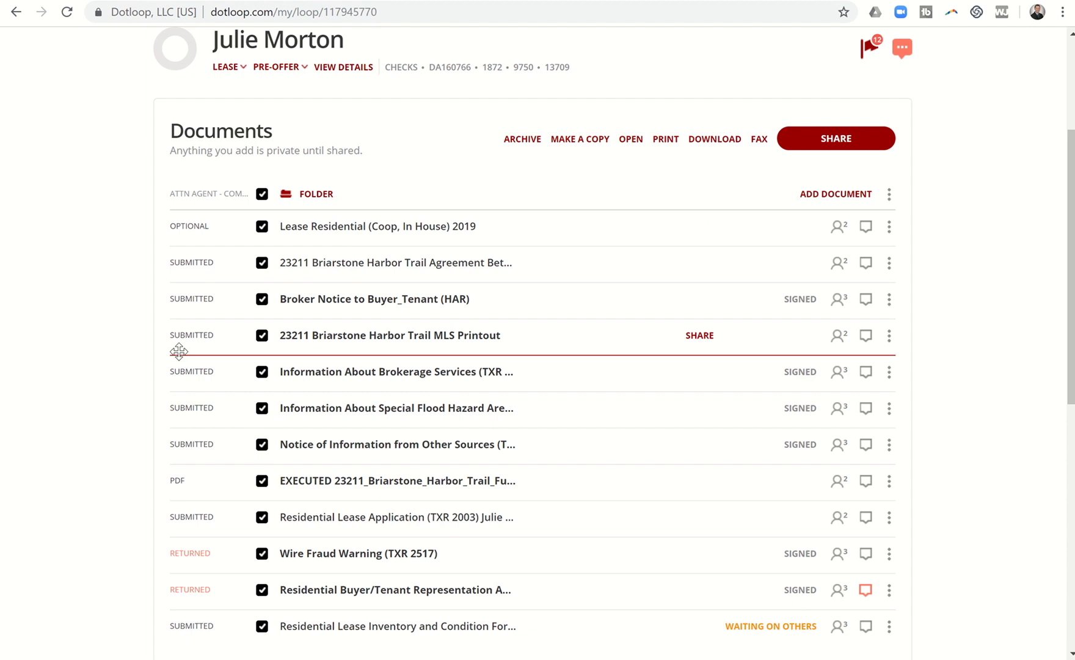
Clear the folder selection and select only the first four documents, from Lease Residential through the MLS Printout
click(262, 194)
click(262, 227)
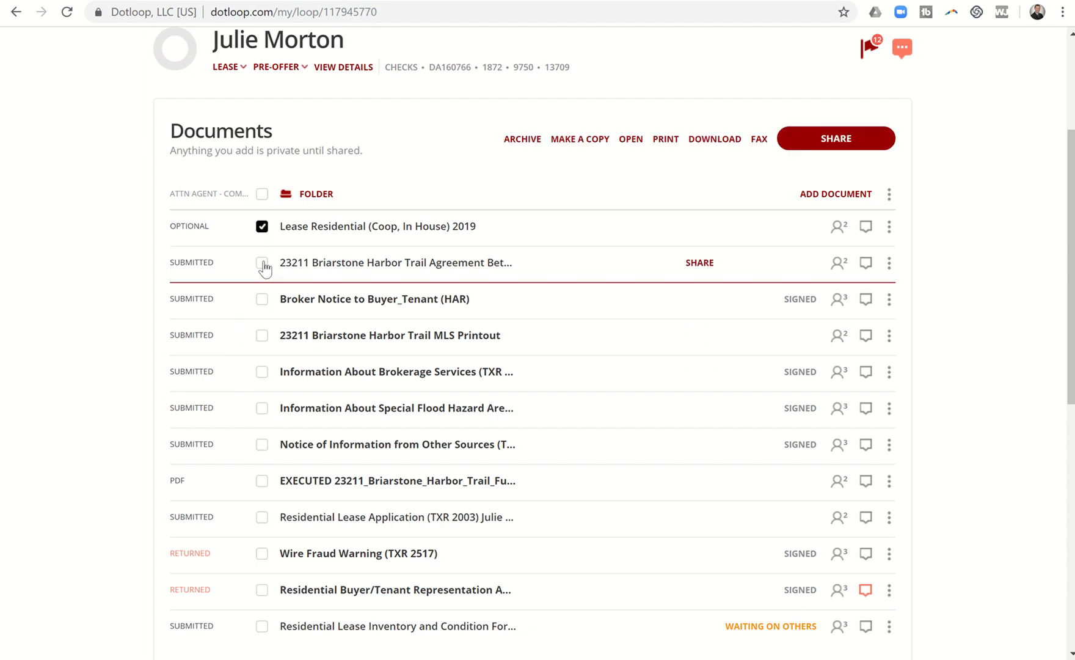
click(263, 264)
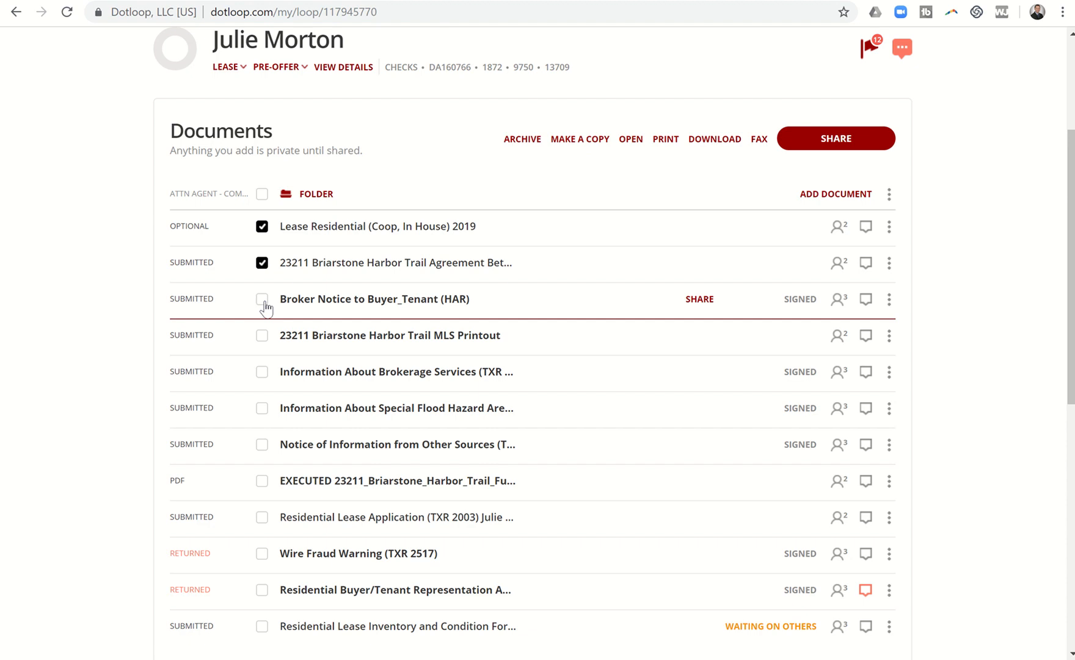
click(262, 301)
click(262, 337)
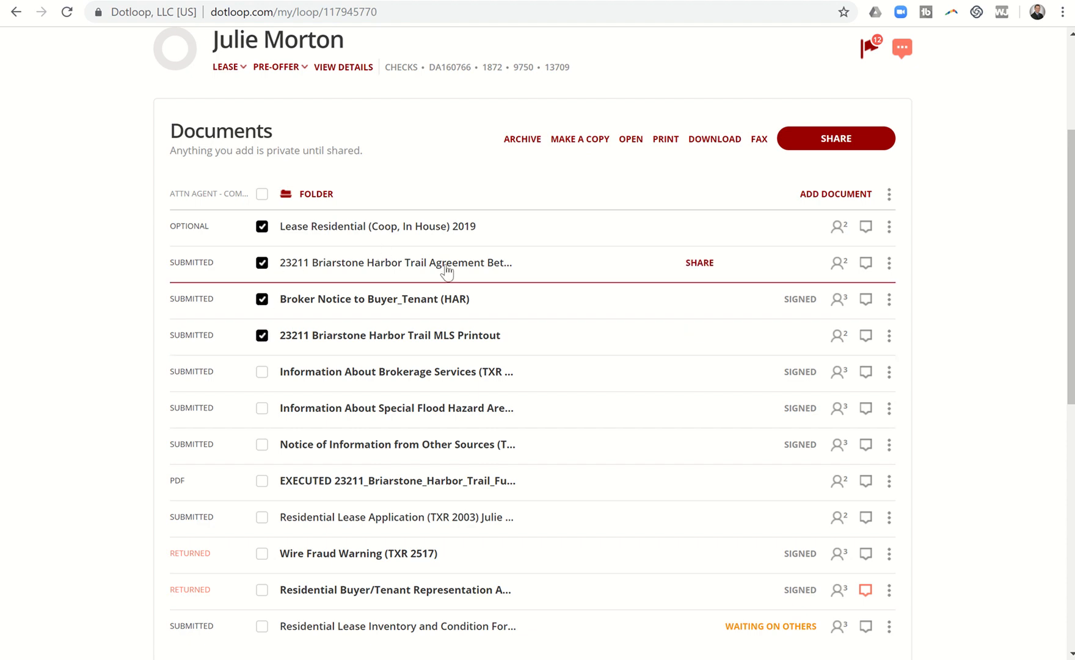
Prepare to share all the folder's documents, with the tenant deselected and the agent's saved DocuSign inbox contact added as recipient
click(262, 194)
click(808, 133)
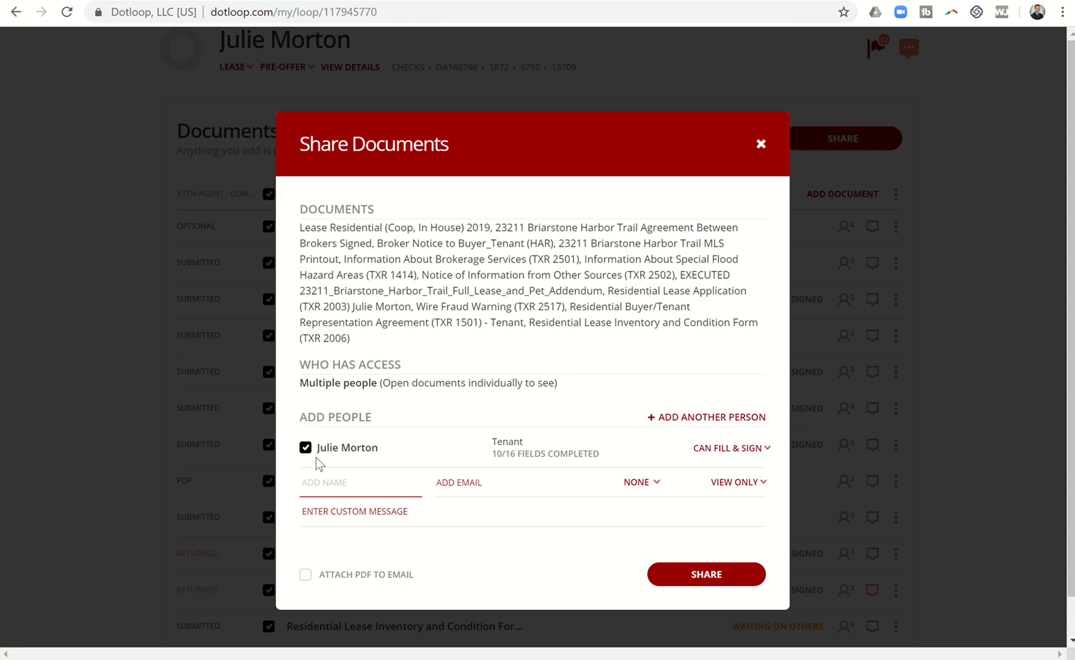
click(305, 449)
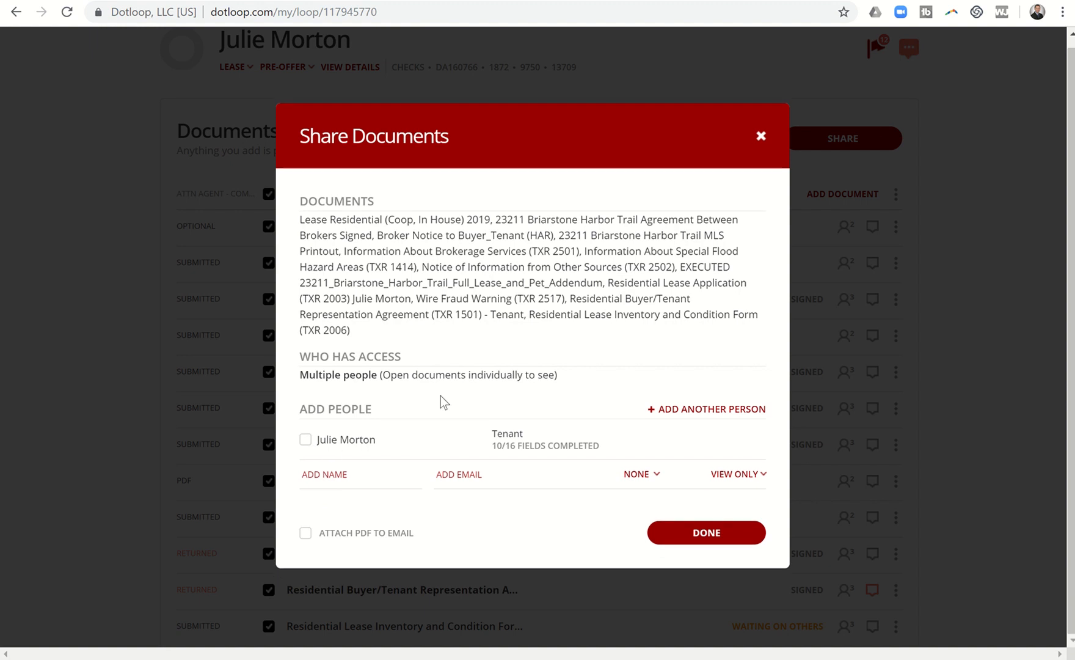
click(324, 478)
text(Marty)
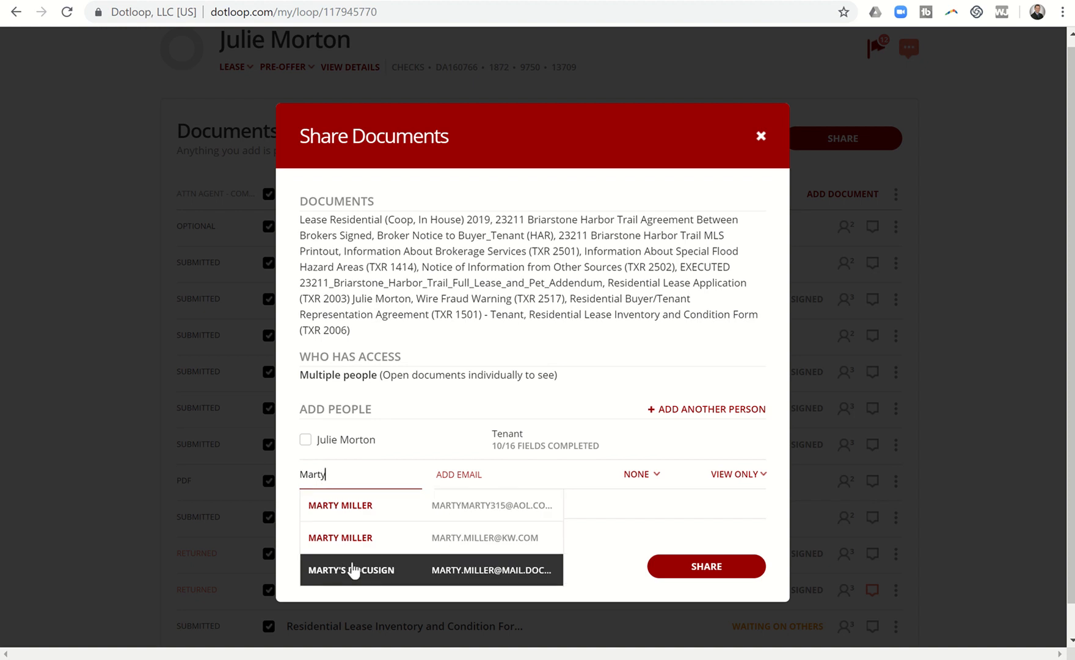
click(374, 577)
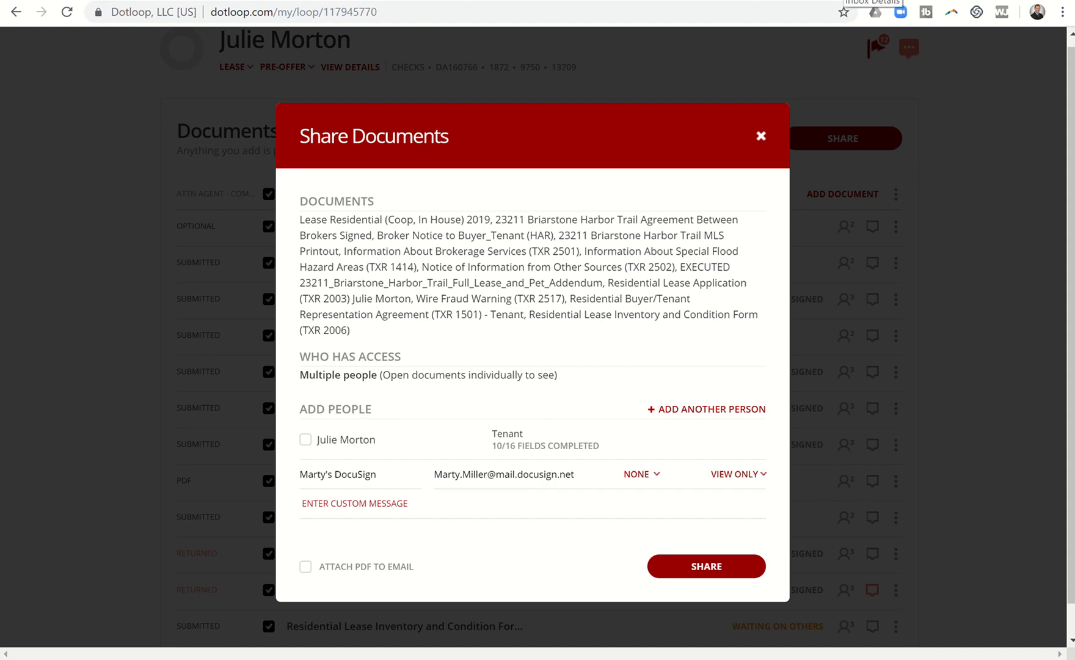
Switch to DocuSign Rooms, recheck the inbound email in Inbox Details, view the document inbox, and return to the dashboard
click(838, 0)
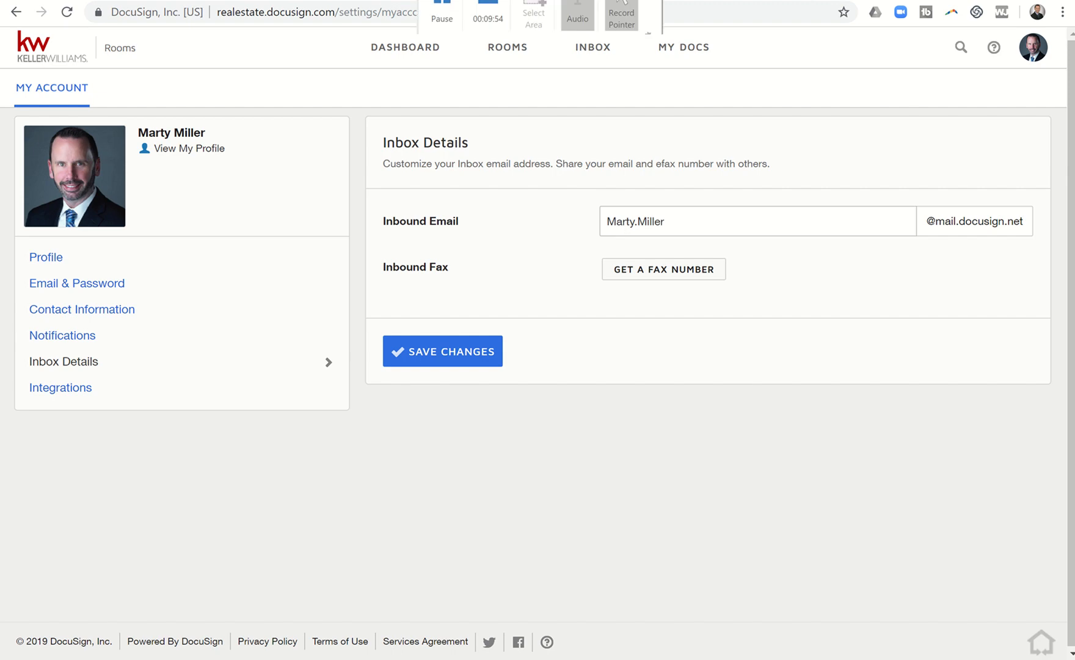
click(691, 1)
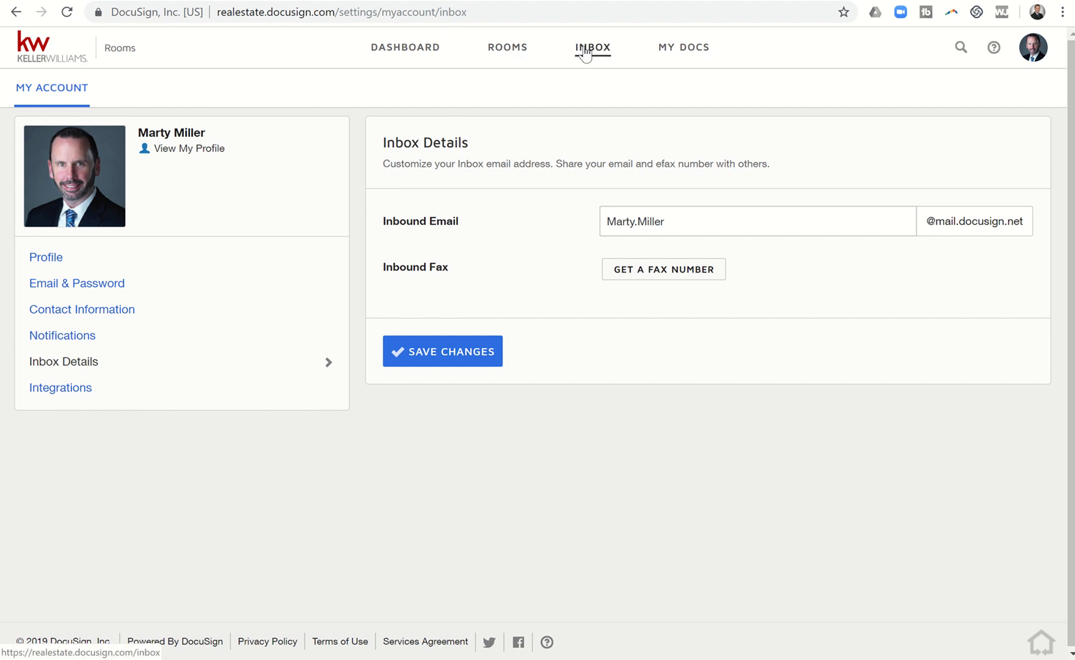
click(585, 53)
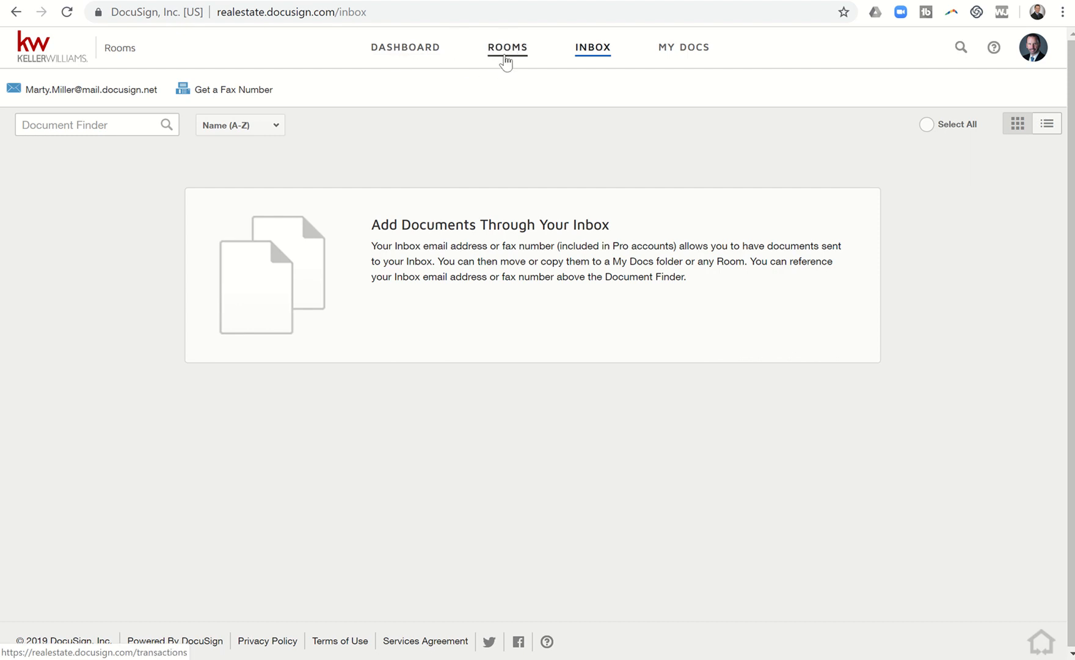
click(419, 55)
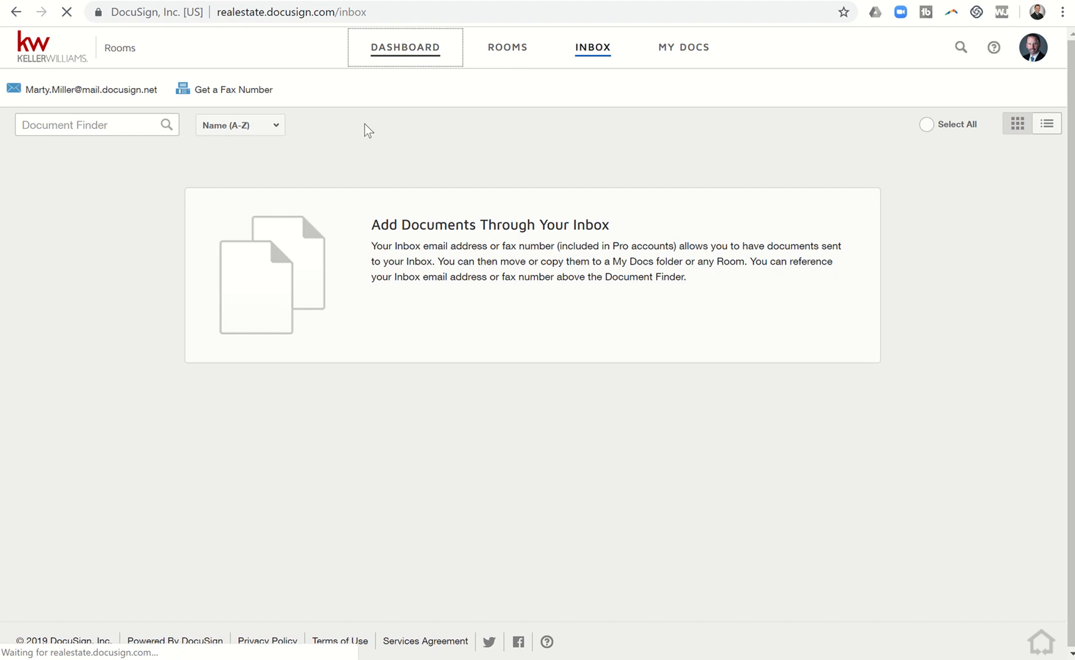